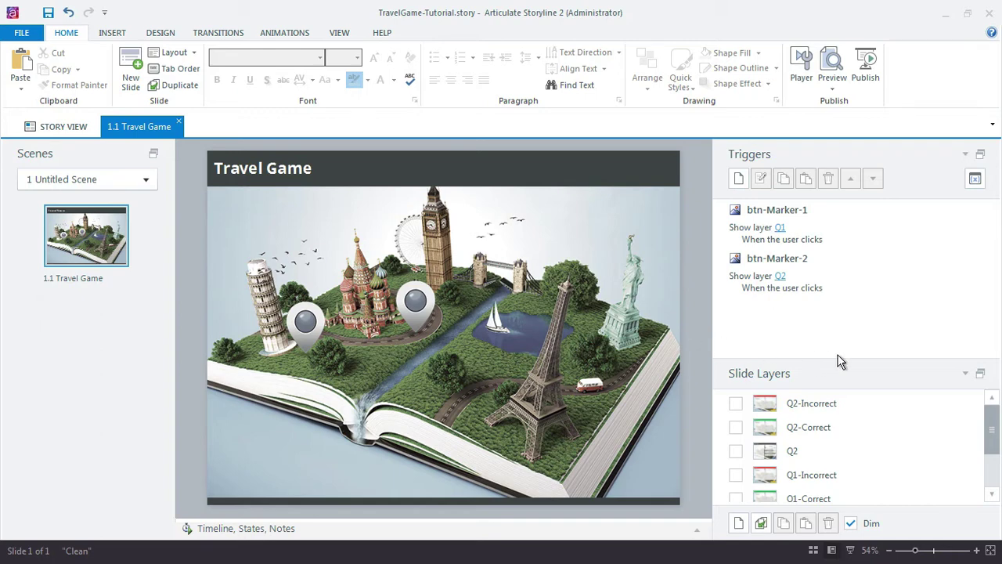
Add a slide layer named Introduction and place it below the Q1 layer, directly above the base layer
{"action": "left_click_drag", "start_coordinate": [838, 360], "coordinate": [838, 321]}
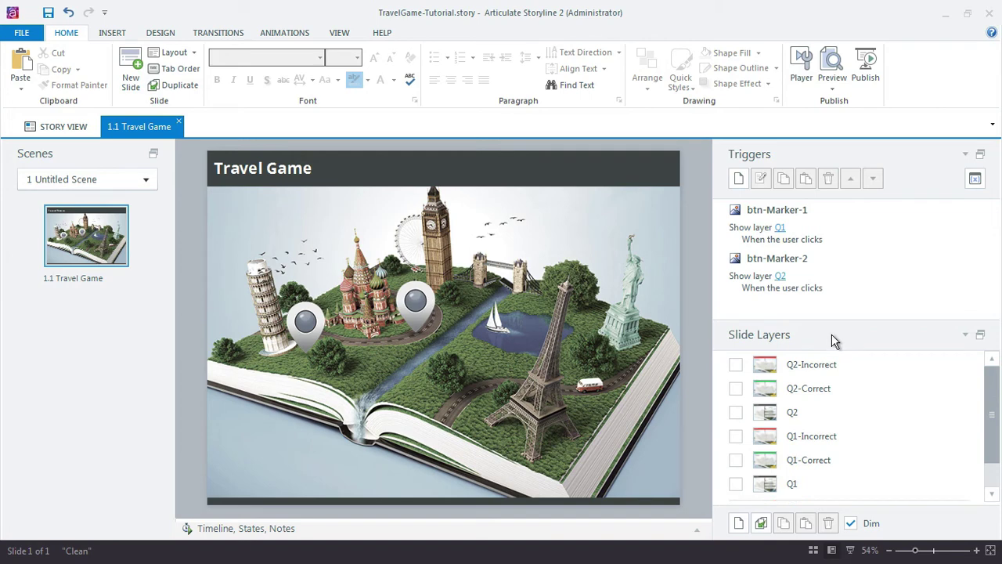
{"action": "left_click_drag", "start_coordinate": [991, 403], "coordinate": [985, 425]}
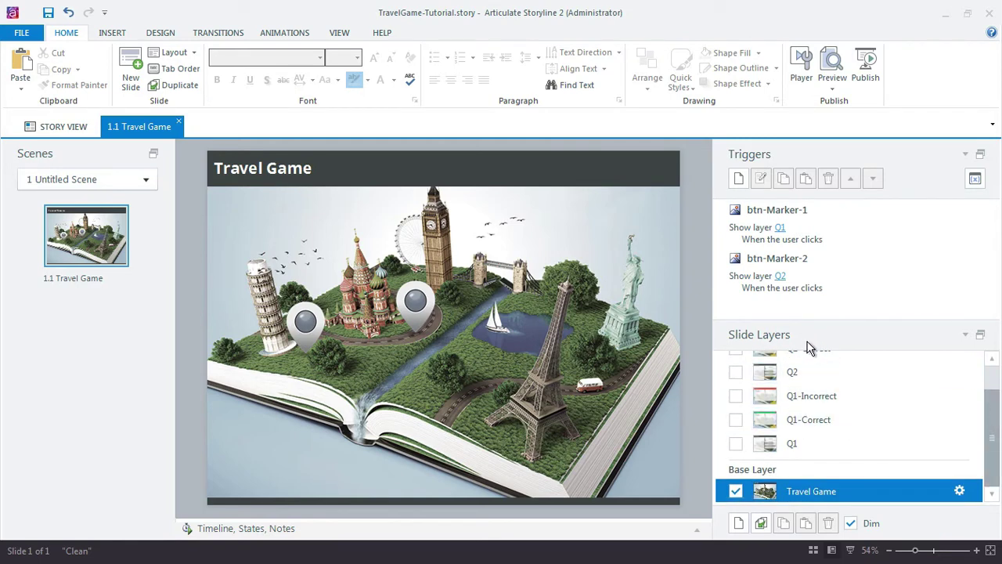
{"action": "left_click_drag", "start_coordinate": [814, 323], "coordinate": [817, 311]}
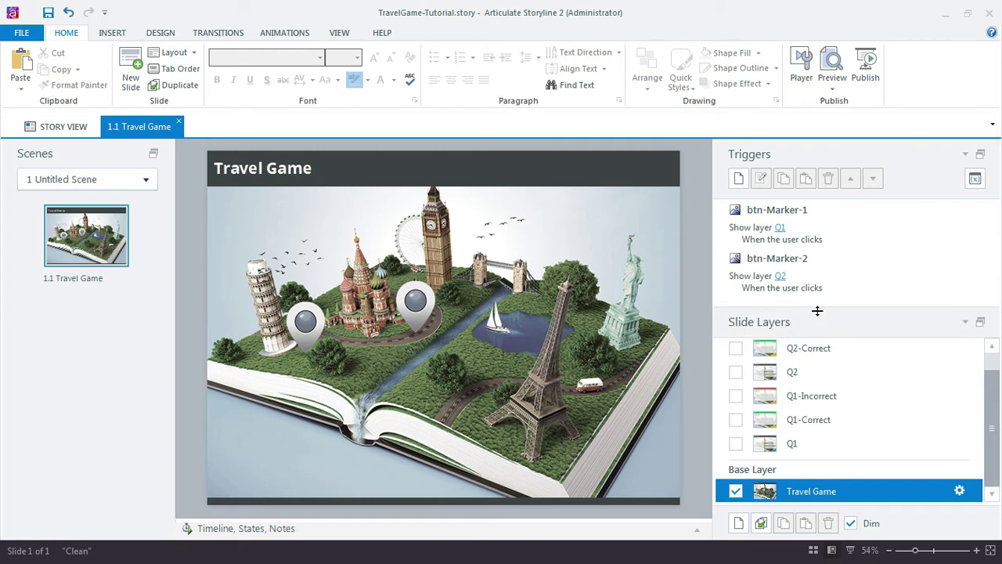
{"action": "left_click", "coordinate": [740, 523]}
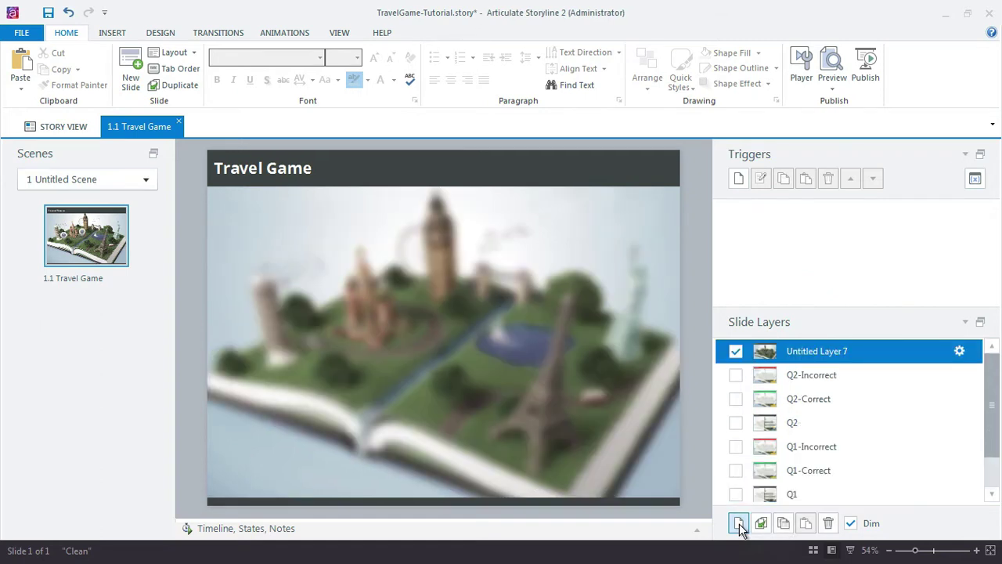
{"action": "double_click", "coordinate": [812, 354]}
{"action": "type", "text": "Introduction"}
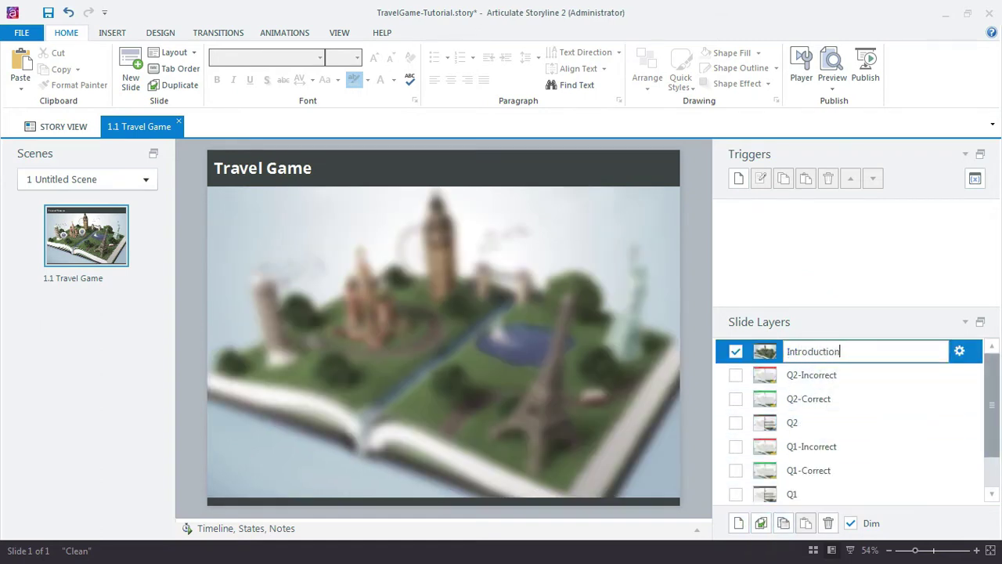
{"action": "key", "text": "Return"}
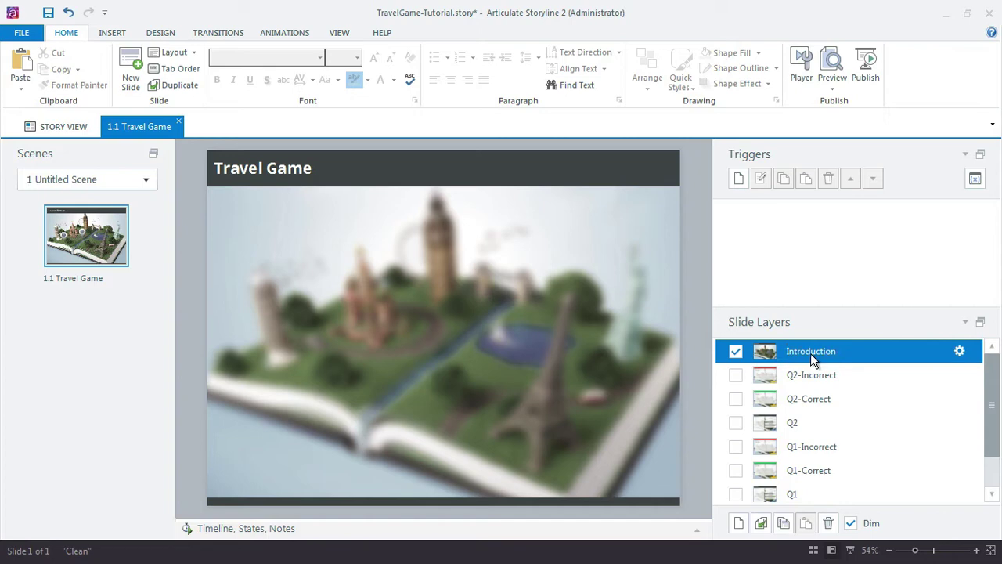
{"action": "left_click_drag", "start_coordinate": [809, 352], "coordinate": [833, 455]}
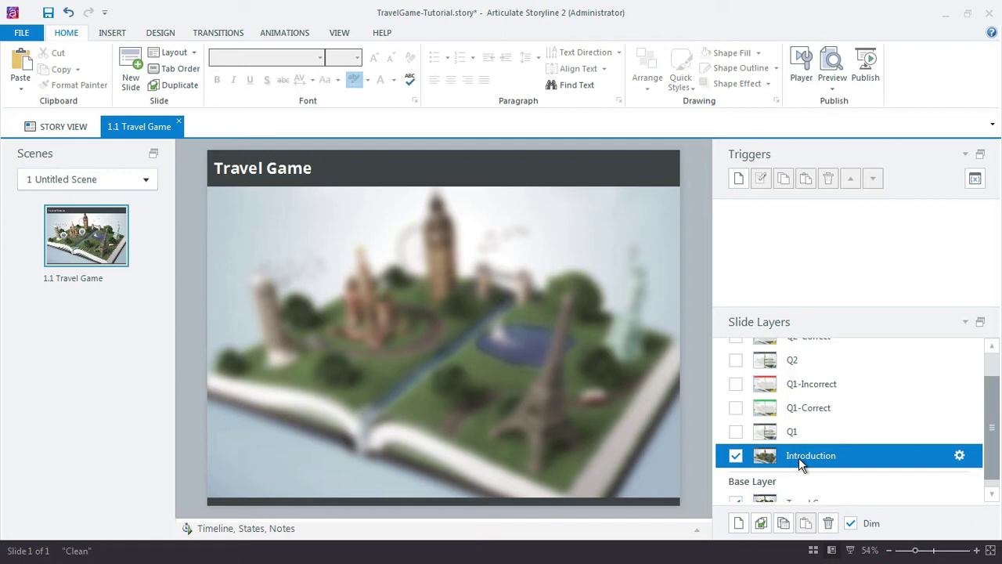
Insert a large rounded rectangle covering most of the Introduction layer's picture area and reduce its corner rounding to a slight curve
{"action": "left_click", "coordinate": [112, 32]}
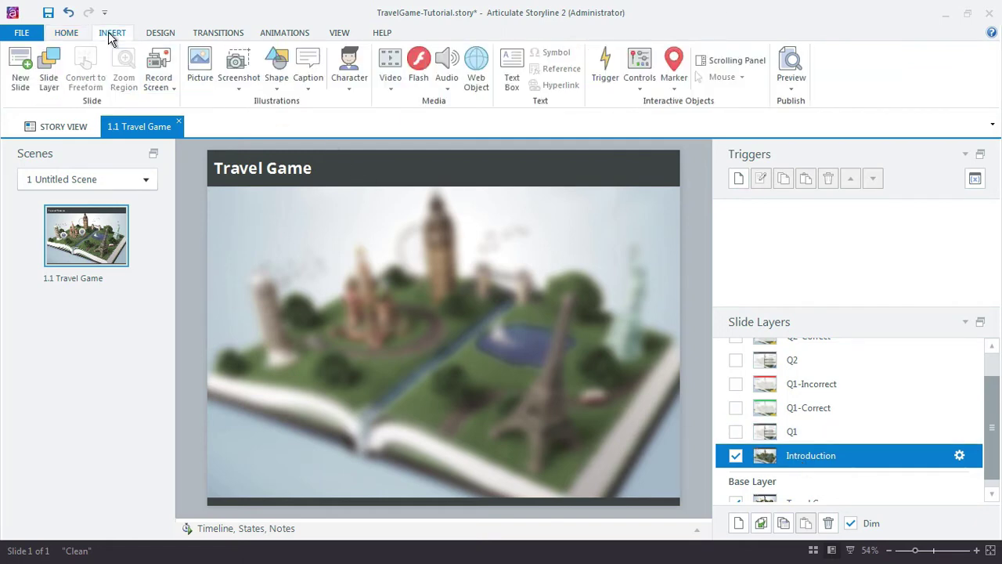
{"action": "left_click", "coordinate": [277, 69]}
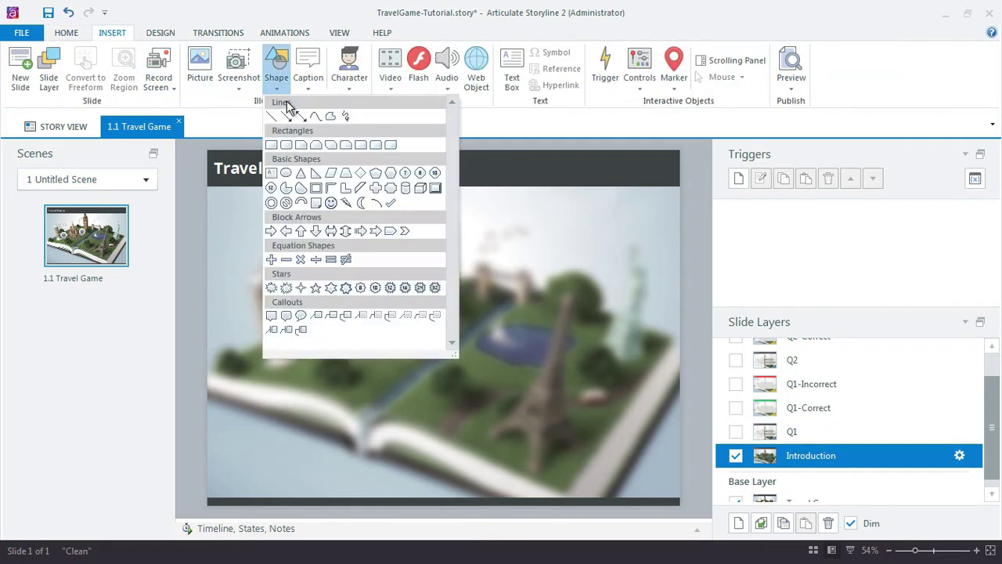
{"action": "left_click", "coordinate": [284, 147]}
{"action": "mouse_move", "coordinate": [218, 212]}
{"action": "left_mouse_down"}
{"action": "mouse_move", "coordinate": [709, 501]}
{"action": "mouse_move", "coordinate": [654, 463]}
{"action": "left_mouse_up"}
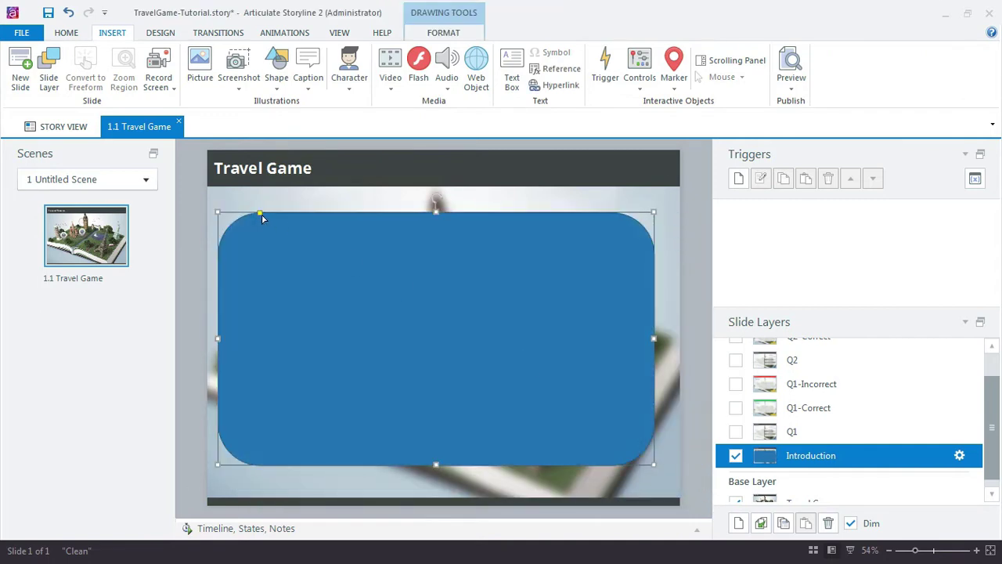
{"action": "left_click_drag", "start_coordinate": [260, 212], "coordinate": [226, 202]}
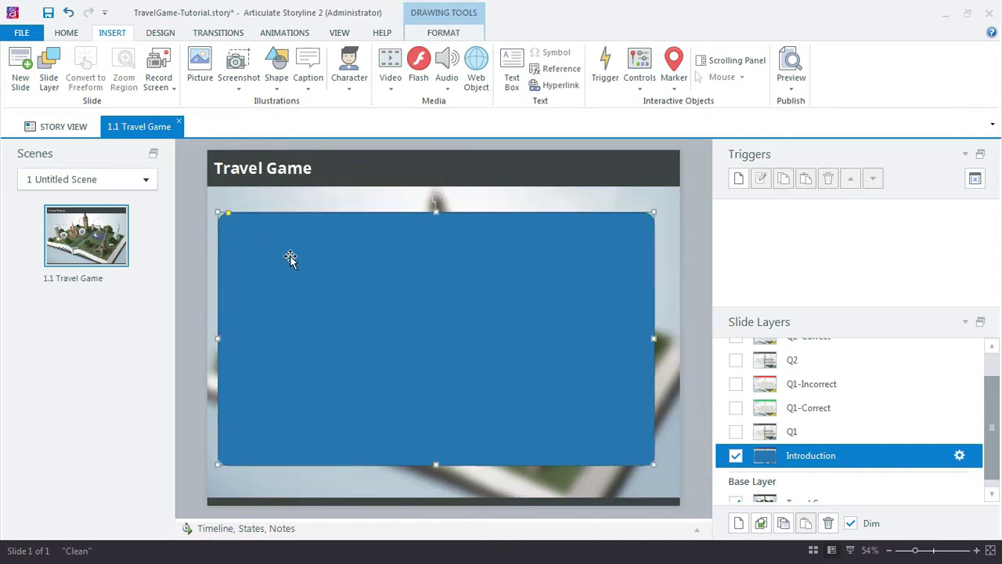
Format the rounded rectangle with a white solid fill at 22% transparency and a gray outline
{"action": "right_click", "coordinate": [289, 255]}
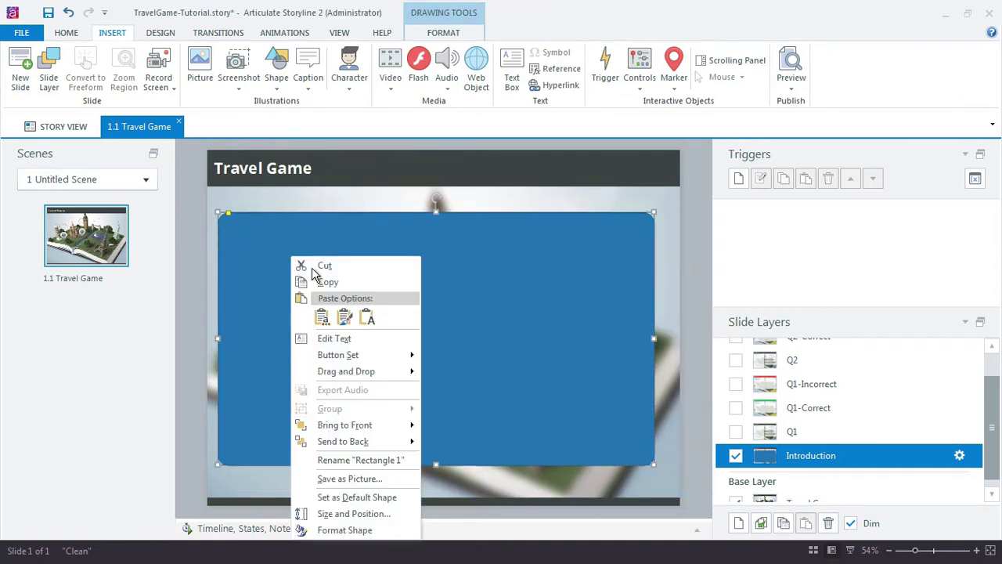
{"action": "left_click", "coordinate": [389, 529]}
{"action": "left_click_drag", "start_coordinate": [753, 274], "coordinate": [773, 276]}
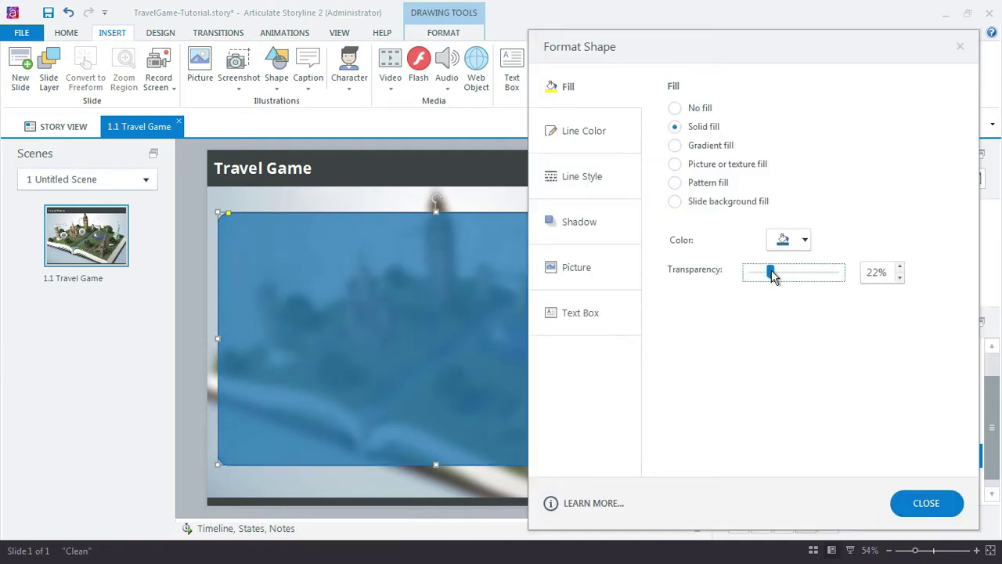
{"action": "left_click", "coordinate": [786, 240]}
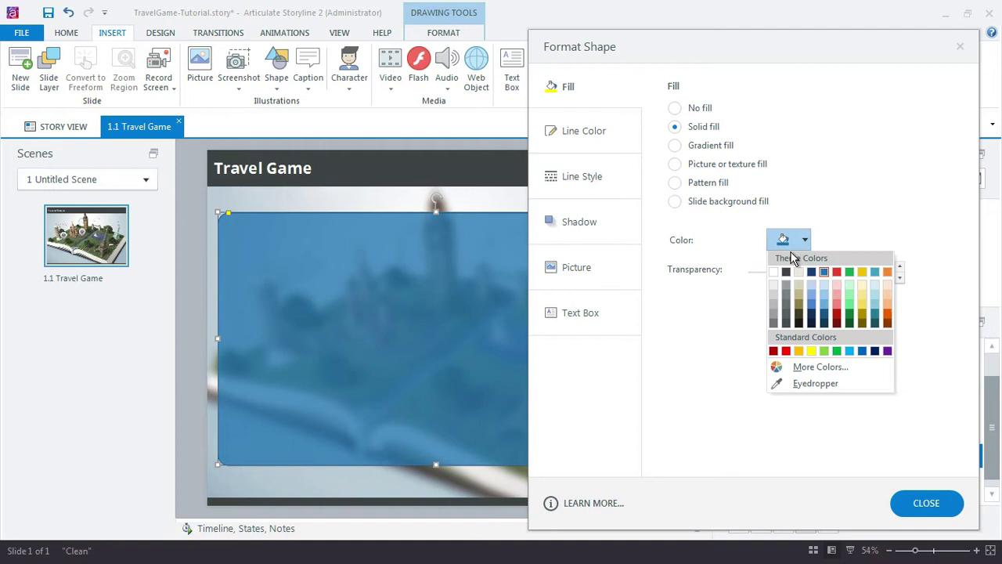
{"action": "left_click", "coordinate": [773, 272]}
{"action": "left_click", "coordinate": [615, 148]}
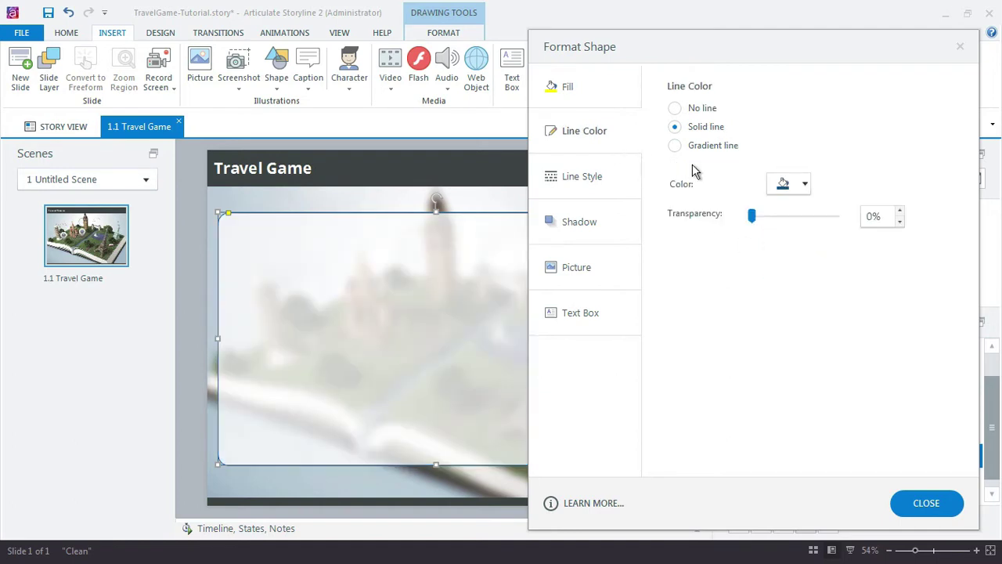
{"action": "left_click", "coordinate": [802, 184]}
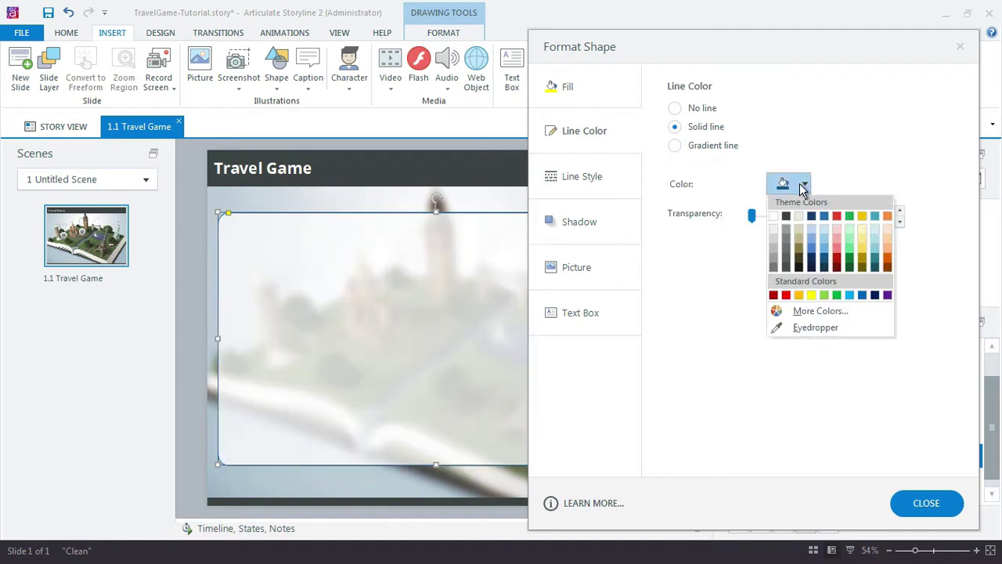
{"action": "left_click", "coordinate": [775, 248]}
{"action": "left_click", "coordinate": [936, 509]}
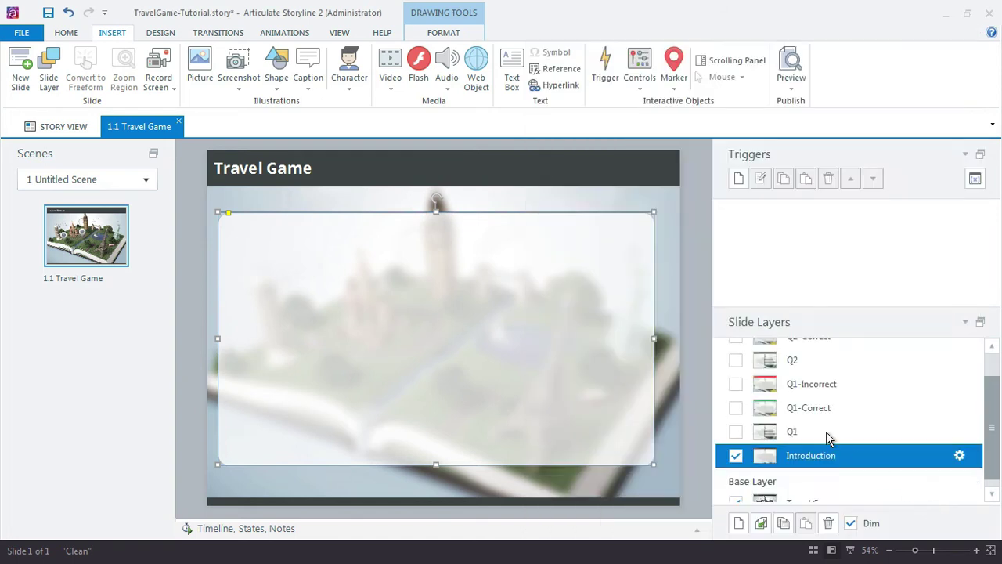
{"action": "left_click", "coordinate": [192, 199]}
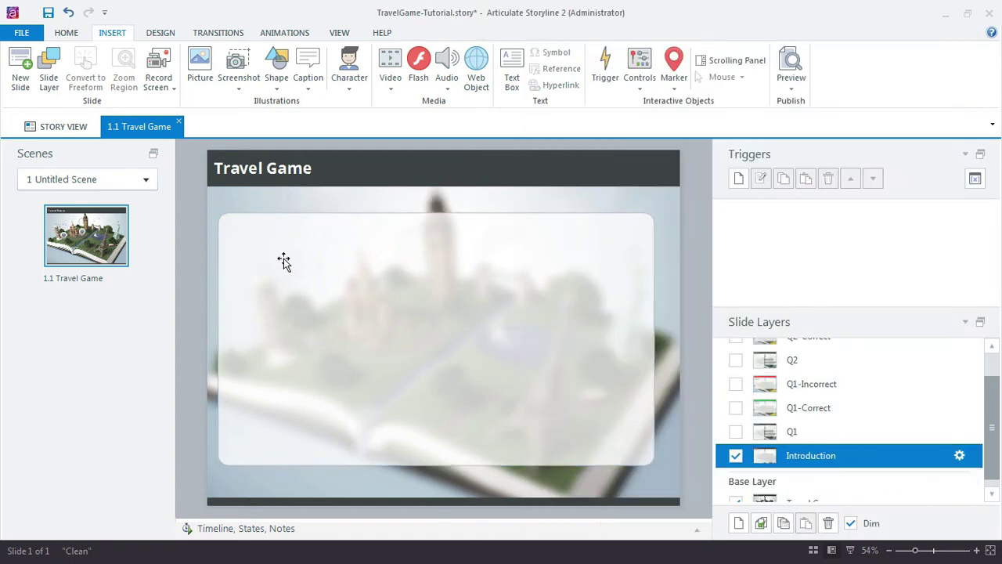
Insert the picture img-Introduction and place it on the left half of the white rounded rectangle
{"action": "left_click", "coordinate": [198, 69]}
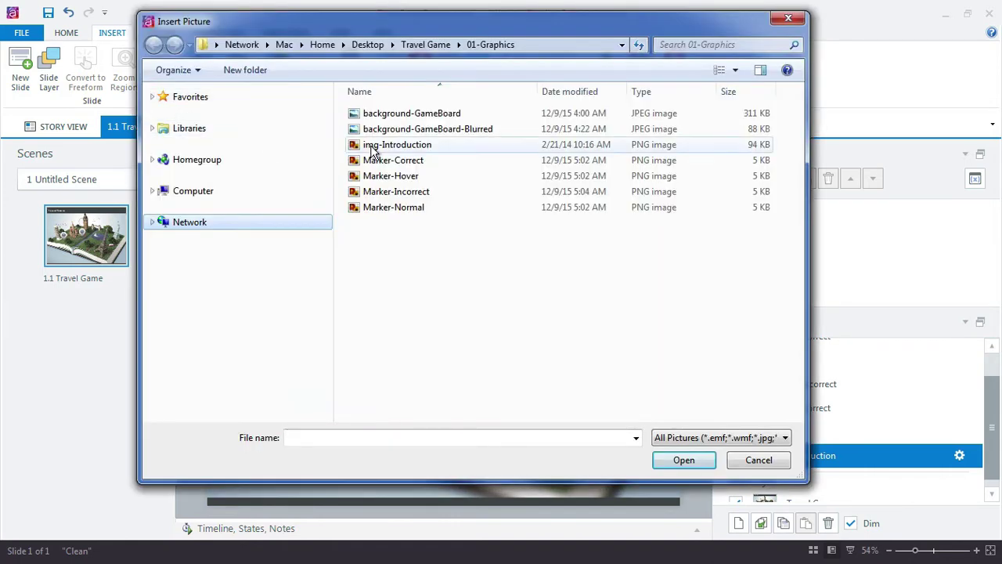
{"action": "double_click", "coordinate": [373, 149]}
{"action": "left_click_drag", "start_coordinate": [432, 266], "coordinate": [345, 290]}
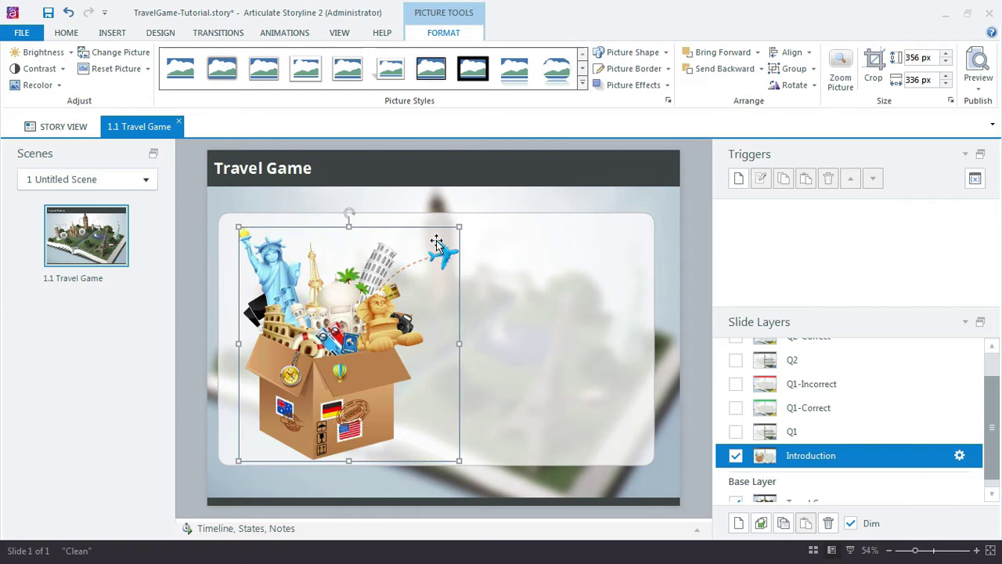
{"action": "left_click", "coordinate": [483, 187]}
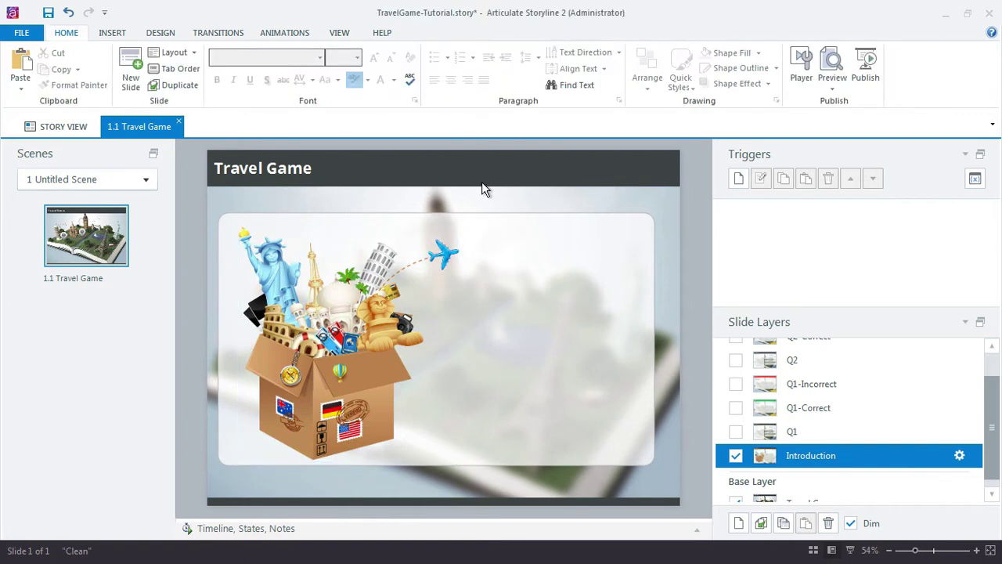
Add the text "Welcome to the Travel Game" with "Travel Game" in bold on the second line, beside the picture
{"action": "left_click", "coordinate": [483, 186]}
{"action": "type", "text": "Welcome to the Travel Game"}
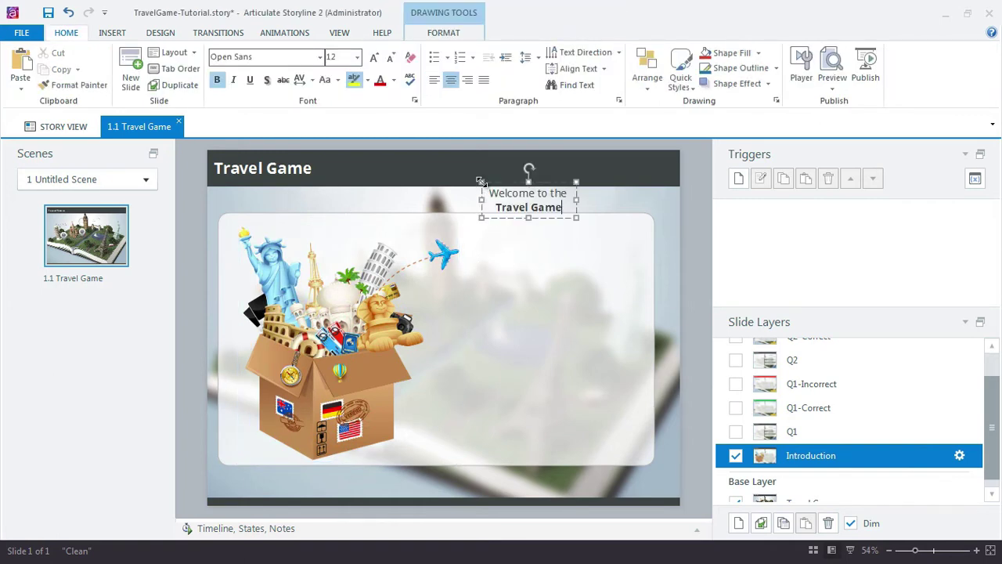
{"action": "left_click_drag", "start_coordinate": [507, 186], "coordinate": [480, 303]}
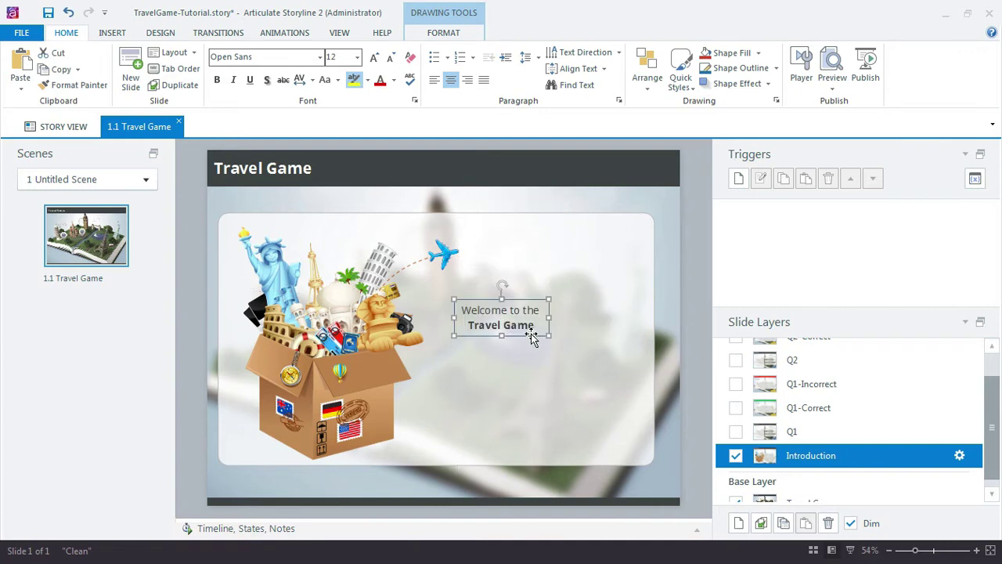
Enlarge the welcome text to font size 24 and reposition it slightly higher, right of the airplane picture
{"action": "left_click", "coordinate": [373, 59]}
{"action": "left_click", "coordinate": [373, 60]}
{"action": "left_click", "coordinate": [373, 60]}
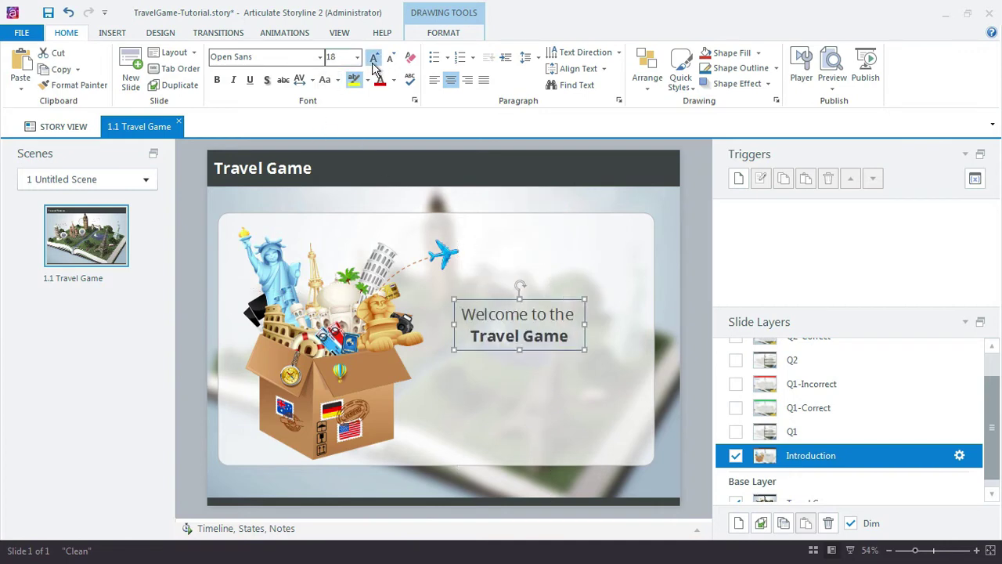
{"action": "left_click", "coordinate": [374, 60]}
{"action": "left_click", "coordinate": [373, 60]}
{"action": "left_click_drag", "start_coordinate": [588, 303], "coordinate": [584, 278]}
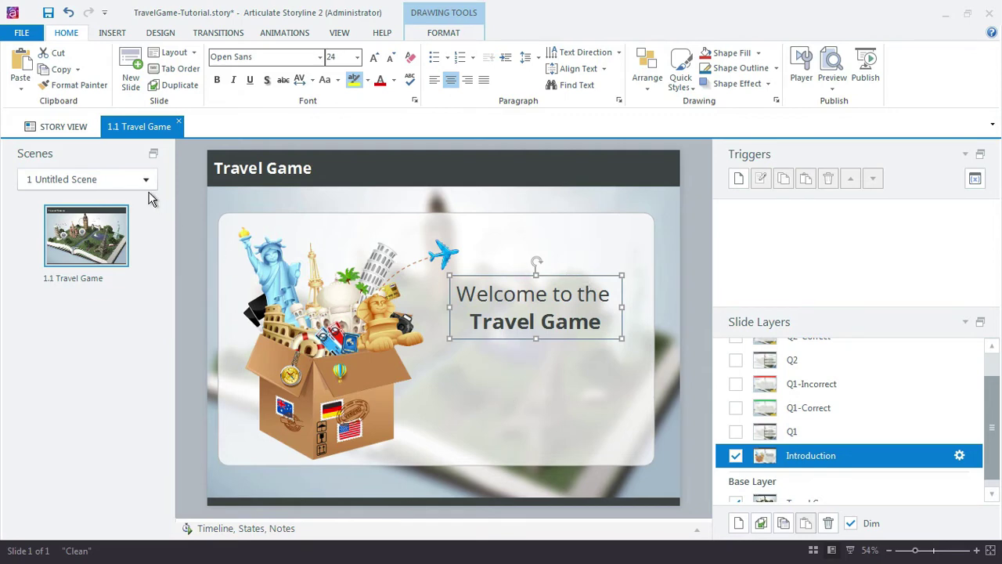
Copy the yellow Continue button from slide 2.1 in the Elements scene and place it below the Introduction layer's welcome text
{"action": "left_click", "coordinate": [69, 127]}
{"action": "double_click", "coordinate": [410, 217]}
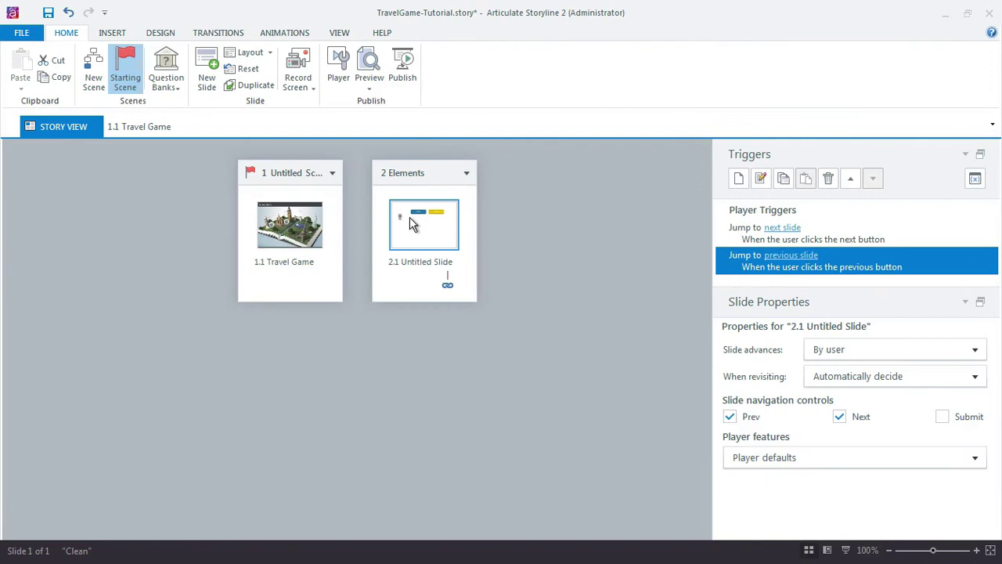
{"action": "left_click", "coordinate": [528, 234]}
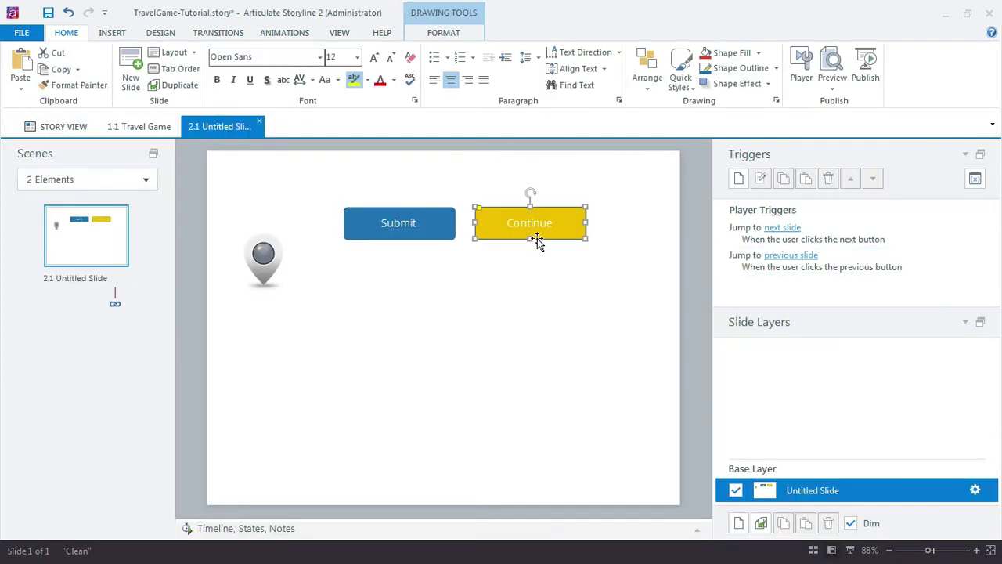
{"action": "left_click", "coordinate": [146, 127]}
{"action": "left_click", "coordinate": [501, 375]}
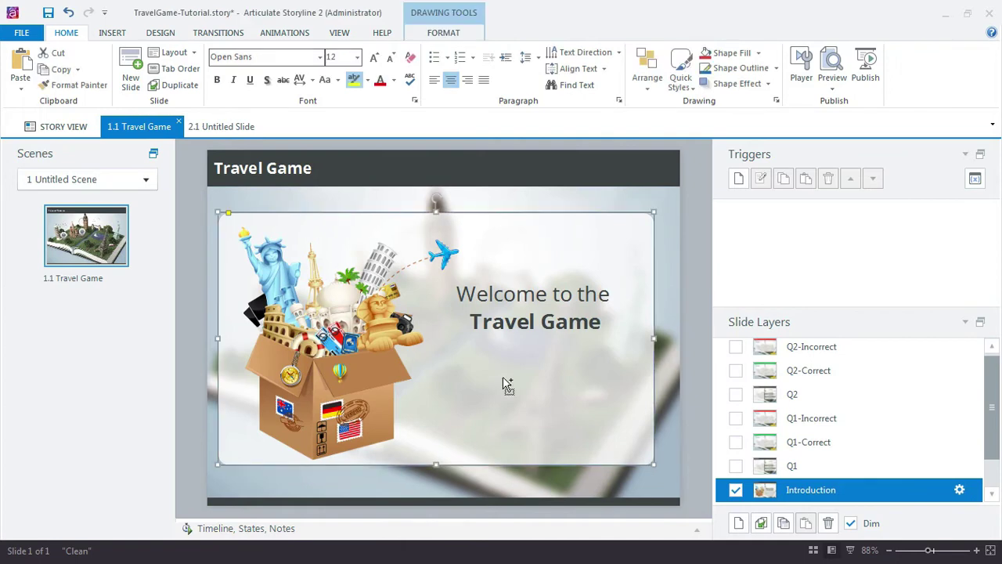
{"action": "key", "text": "ctrl+v"}
{"action": "left_click_drag", "start_coordinate": [555, 242], "coordinate": [561, 405]}
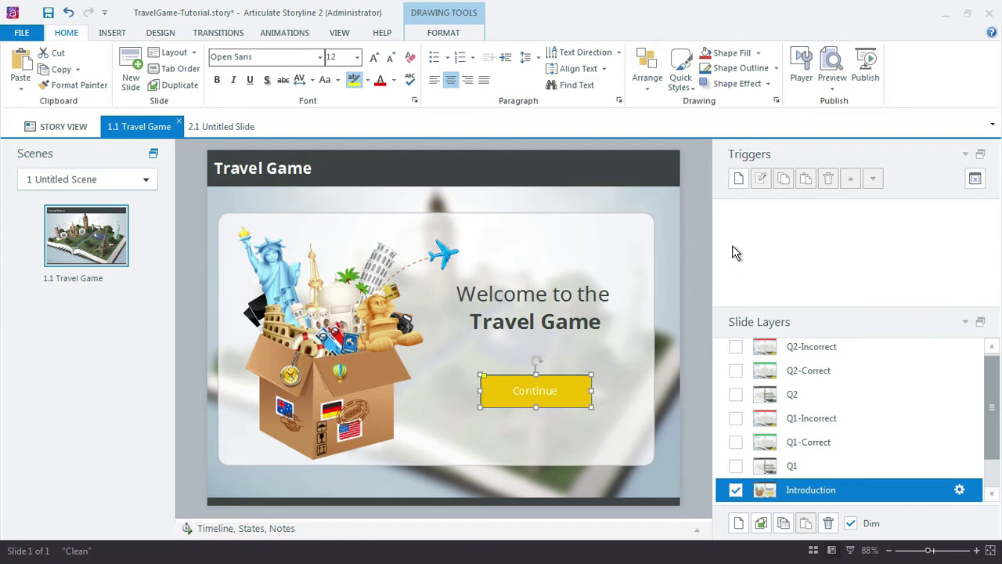
Center the white rounded rectangle horizontally on the slide
{"action": "left_click", "coordinate": [630, 247]}
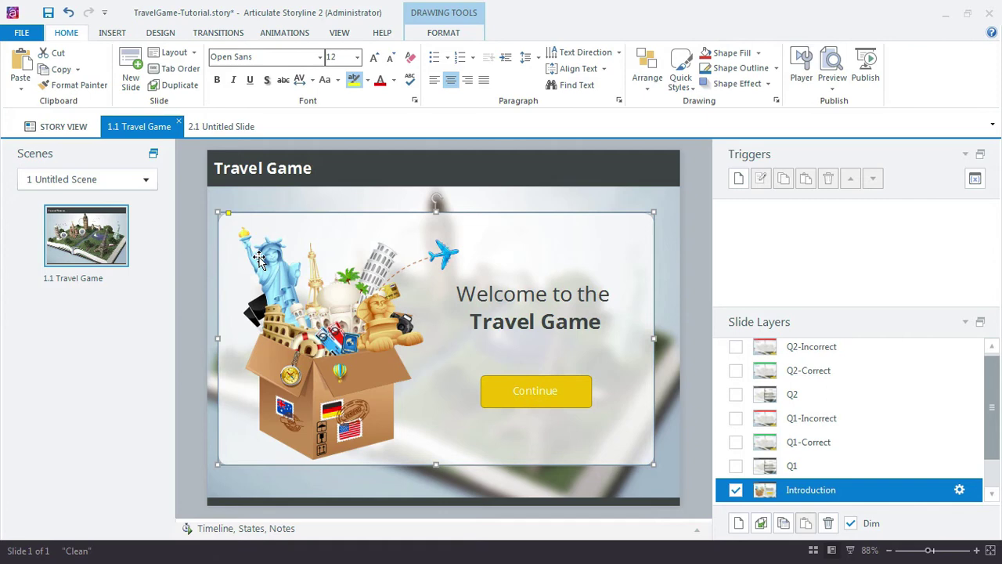
{"action": "left_click", "coordinate": [642, 91]}
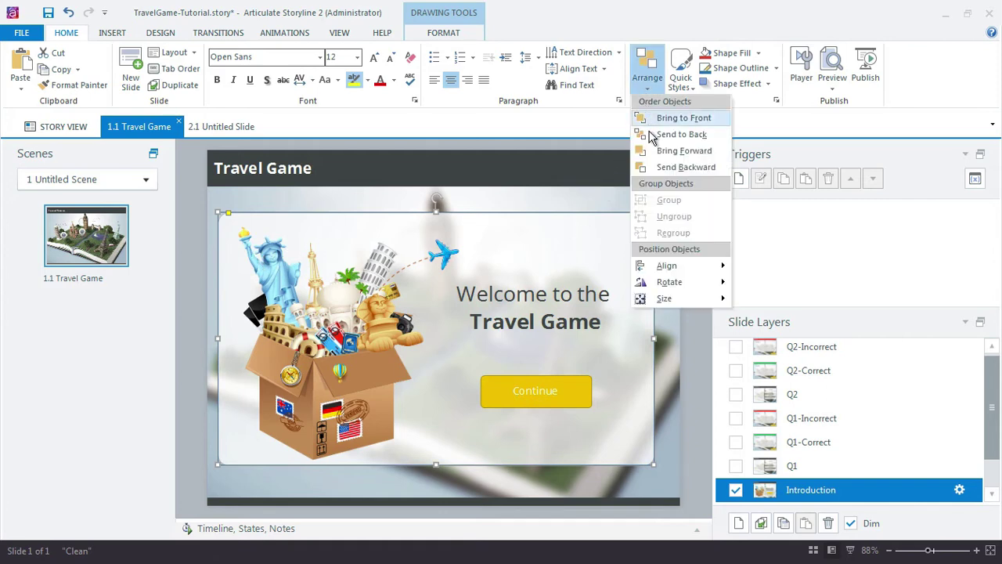
{"action": "mouse_move", "coordinate": [682, 269]}
{"action": "left_click", "coordinate": [799, 284]}
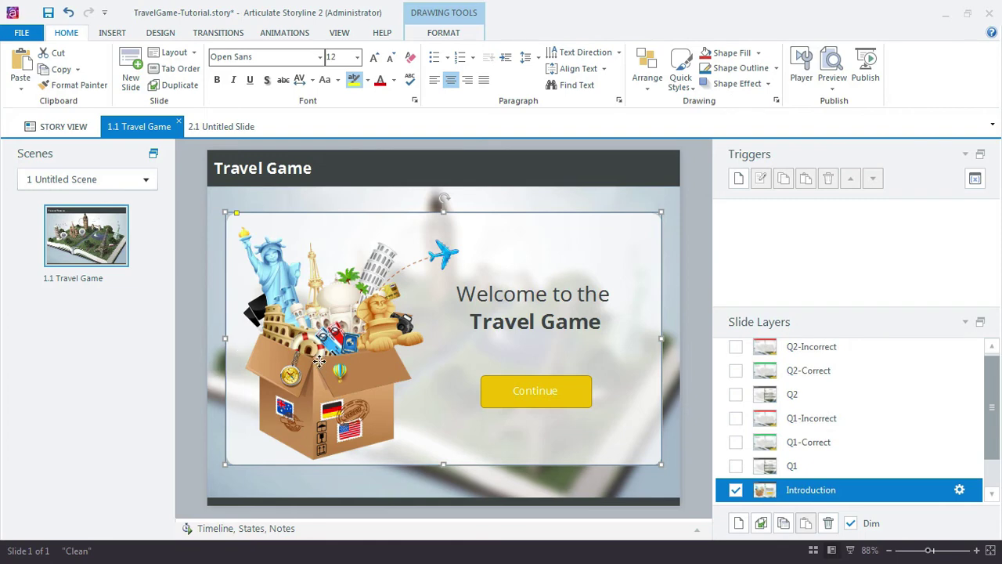
{"action": "left_click", "coordinate": [393, 363]}
Rename the Introduction layer's Continue button as btn-Continue in the timeline
{"action": "left_click", "coordinate": [533, 378]}
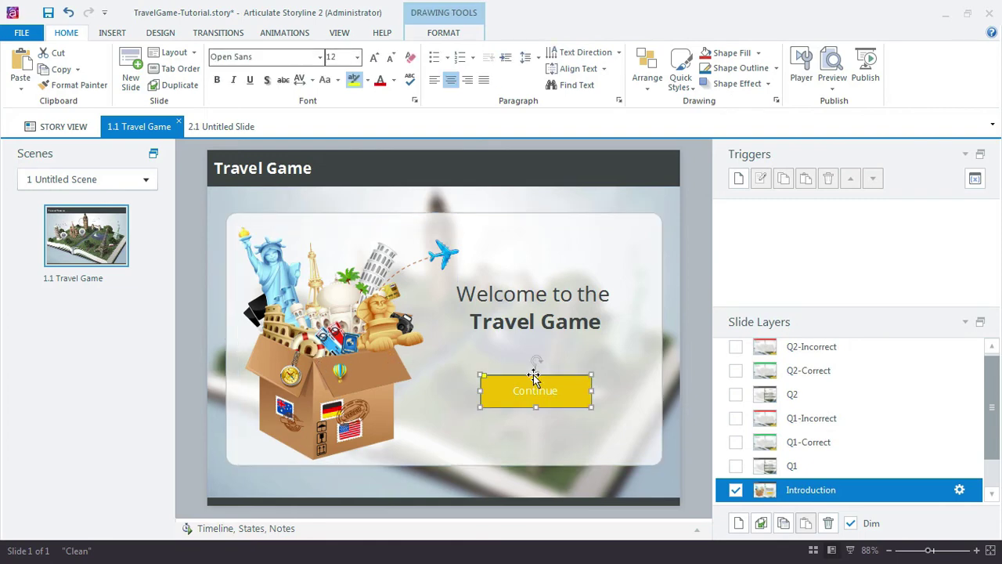
{"action": "left_click", "coordinate": [258, 530]}
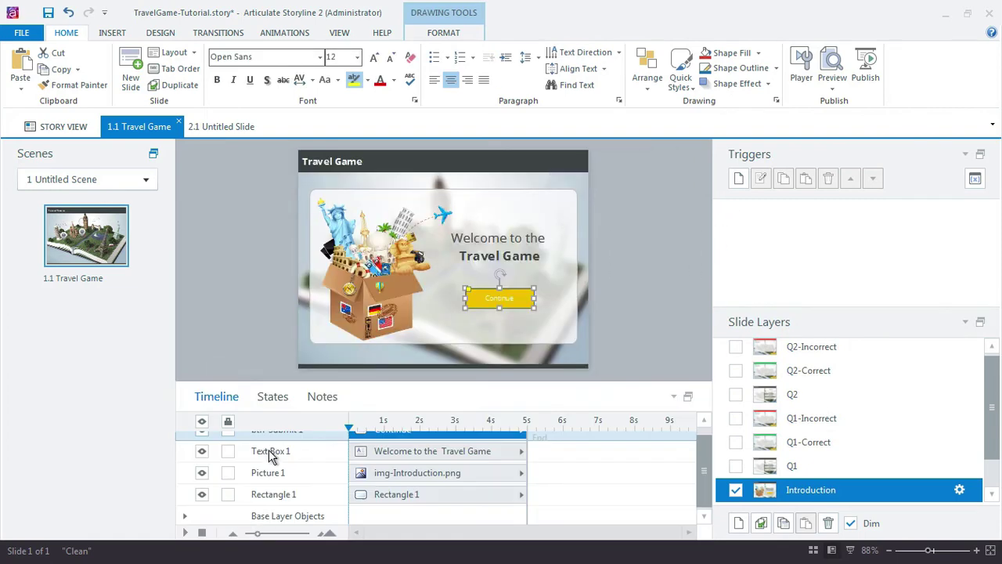
{"action": "left_click", "coordinate": [702, 422]}
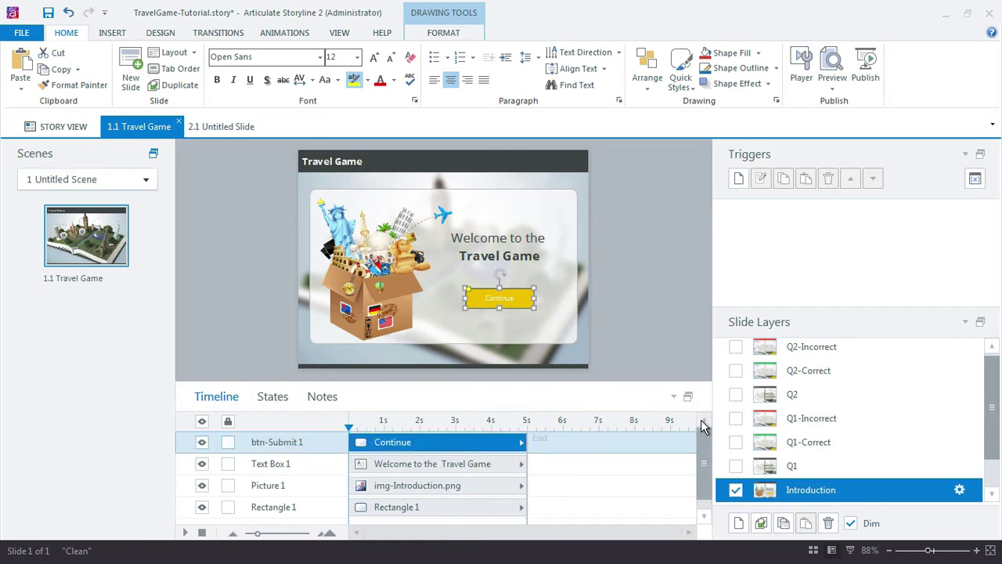
{"action": "double_click", "coordinate": [291, 440]}
{"action": "type", "text": "bt"}
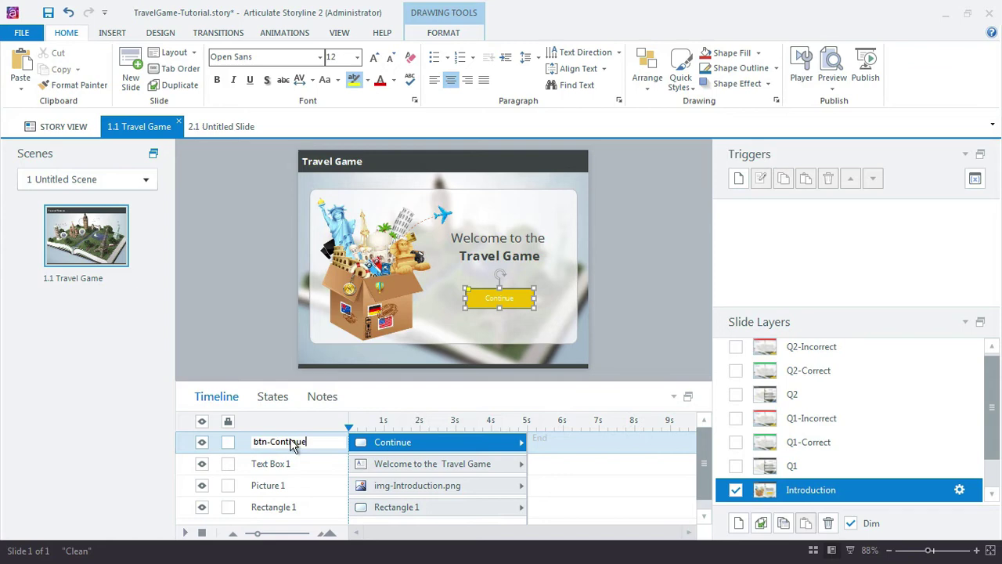
{"action": "type", "text": "n-Continue"}
{"action": "key", "text": "Return"}
Add a trigger to btn-Continue that hides this layer when the user clicks it
{"action": "left_click", "coordinate": [738, 177]}
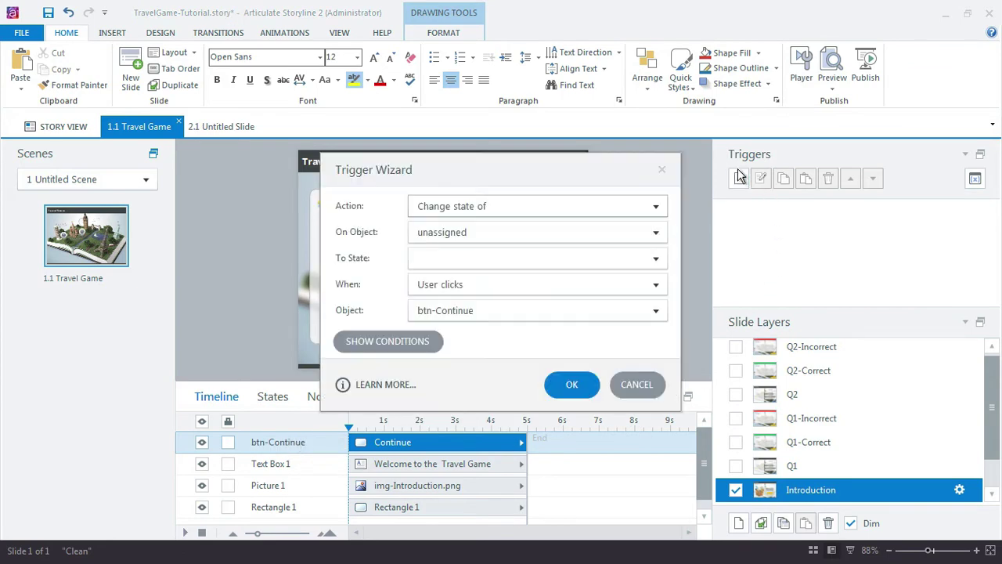
{"action": "left_click_drag", "start_coordinate": [526, 171], "coordinate": [824, 56]}
{"action": "left_click", "coordinate": [953, 91]}
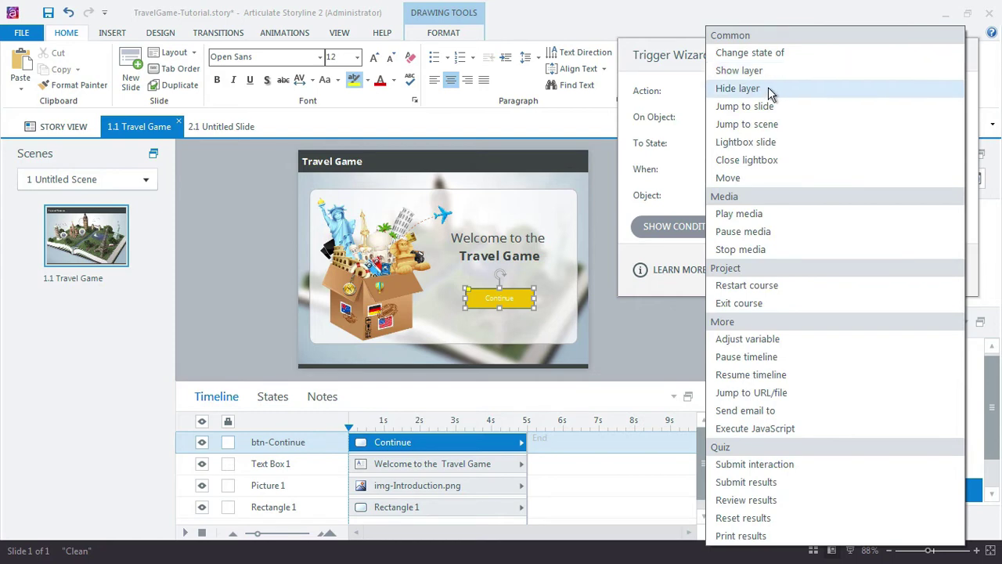
{"action": "left_click", "coordinate": [737, 88]}
{"action": "left_click", "coordinate": [735, 119]}
{"action": "left_click", "coordinate": [737, 155]}
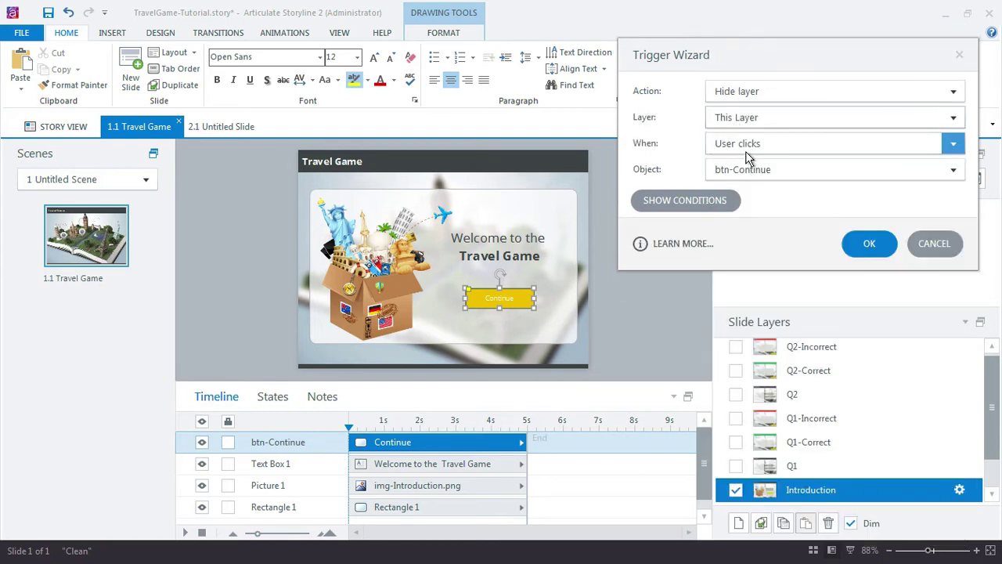
{"action": "left_click", "coordinate": [869, 243]}
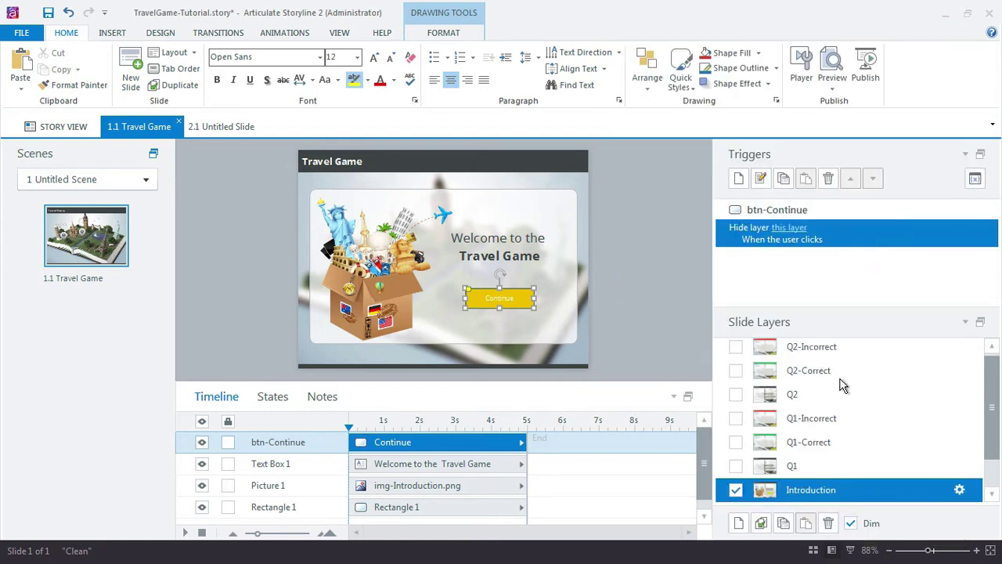
Add a trigger on the Travel Game base layer that shows the Introduction layer when the timeline of slide 1.1 Travel Game starts
{"action": "scroll", "coordinate": [988, 423], "scroll_direction": "down", "scroll_amount": 2}
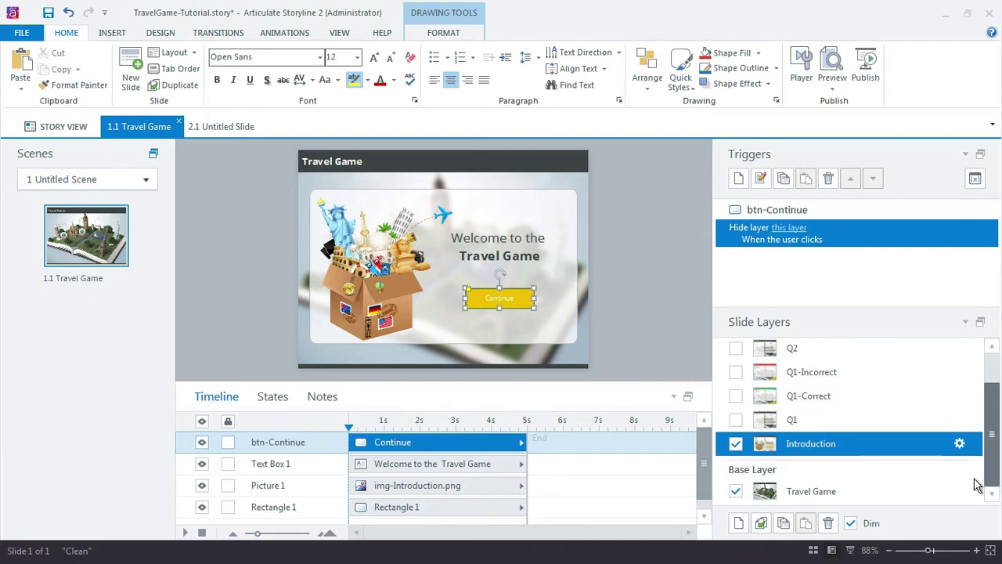
{"action": "left_click", "coordinate": [823, 495]}
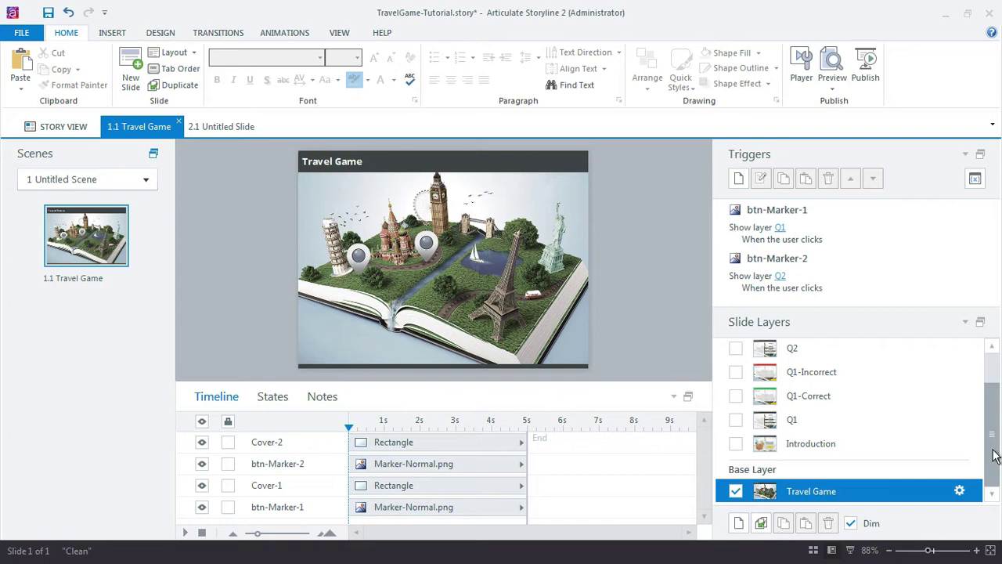
{"action": "scroll", "coordinate": [892, 477], "scroll_direction": "up", "scroll_amount": 2}
{"action": "scroll", "coordinate": [876, 489], "scroll_direction": "down", "scroll_amount": 2}
{"action": "left_click", "coordinate": [738, 178]}
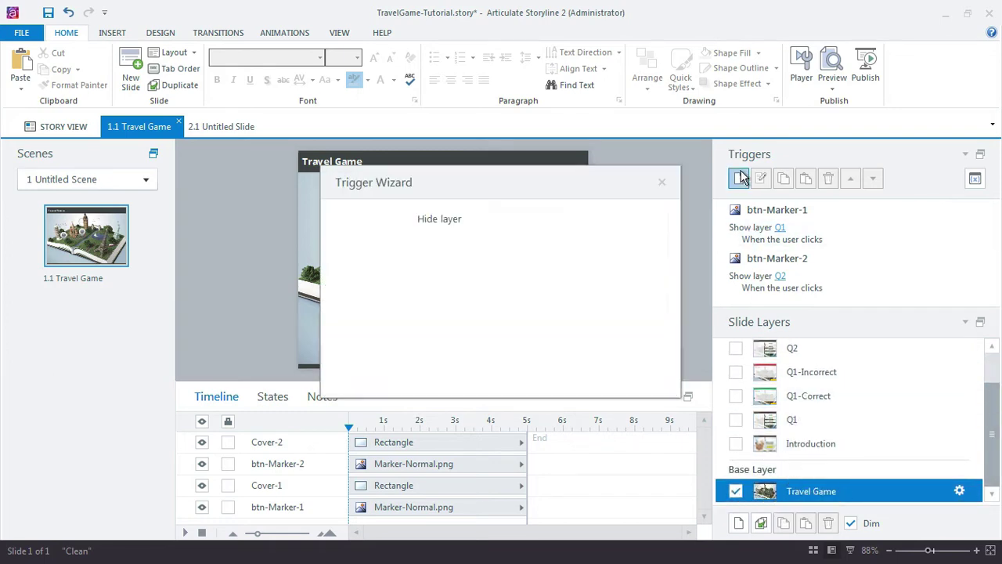
{"action": "left_click_drag", "start_coordinate": [609, 181], "coordinate": [767, 48]}
{"action": "left_click", "coordinate": [707, 79]}
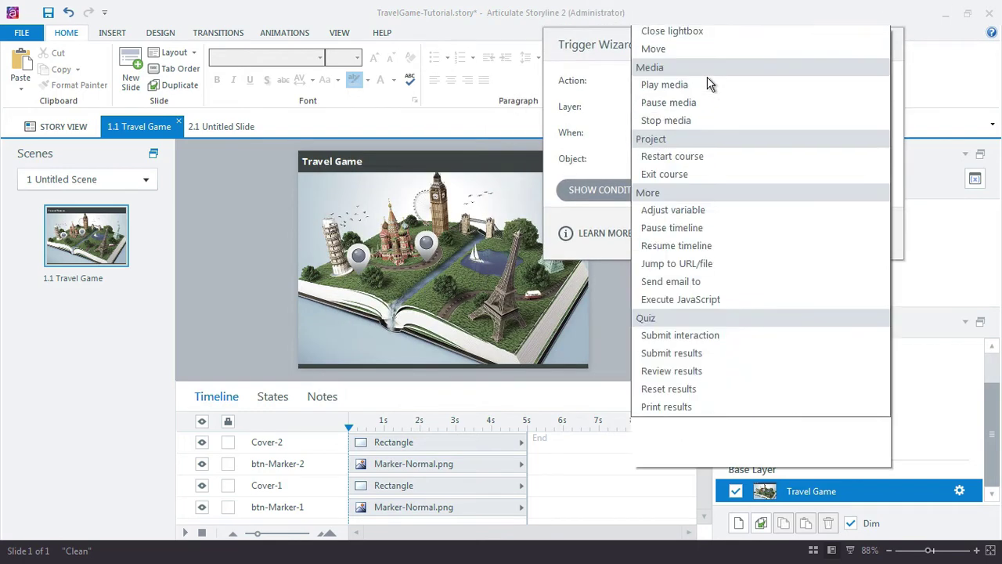
{"action": "left_click", "coordinate": [721, 71]}
{"action": "left_click", "coordinate": [658, 109]}
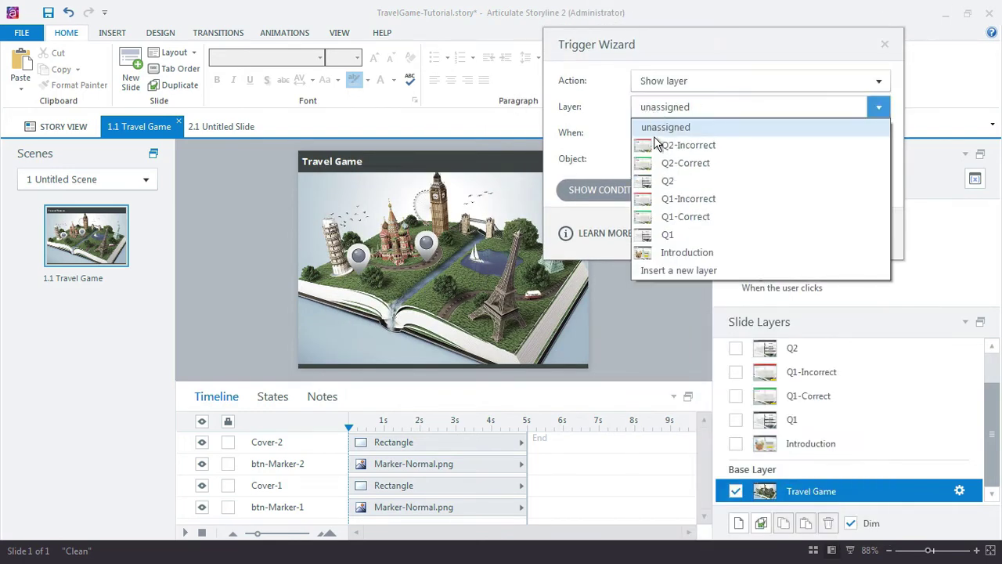
{"action": "left_click", "coordinate": [689, 253]}
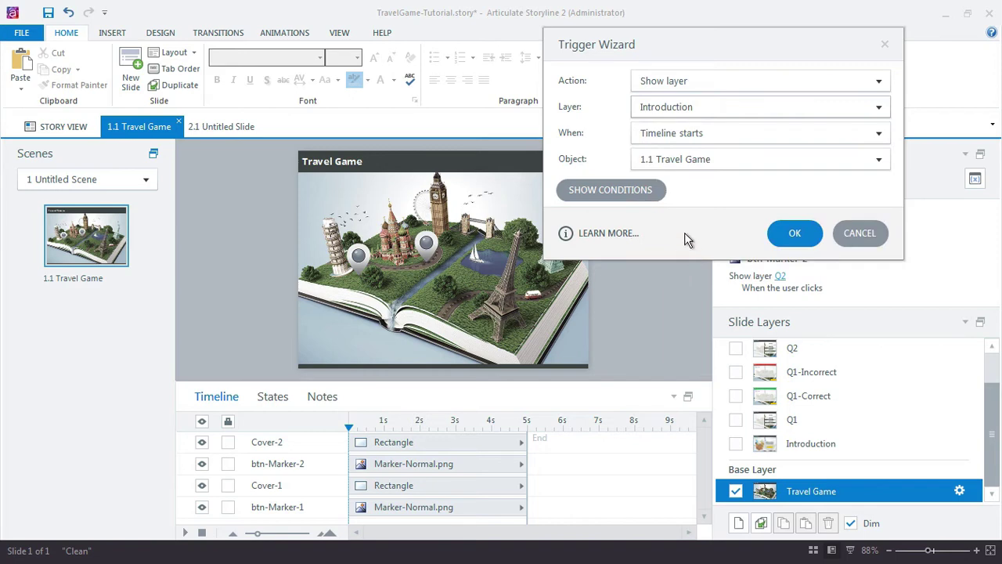
{"action": "left_click", "coordinate": [671, 160]}
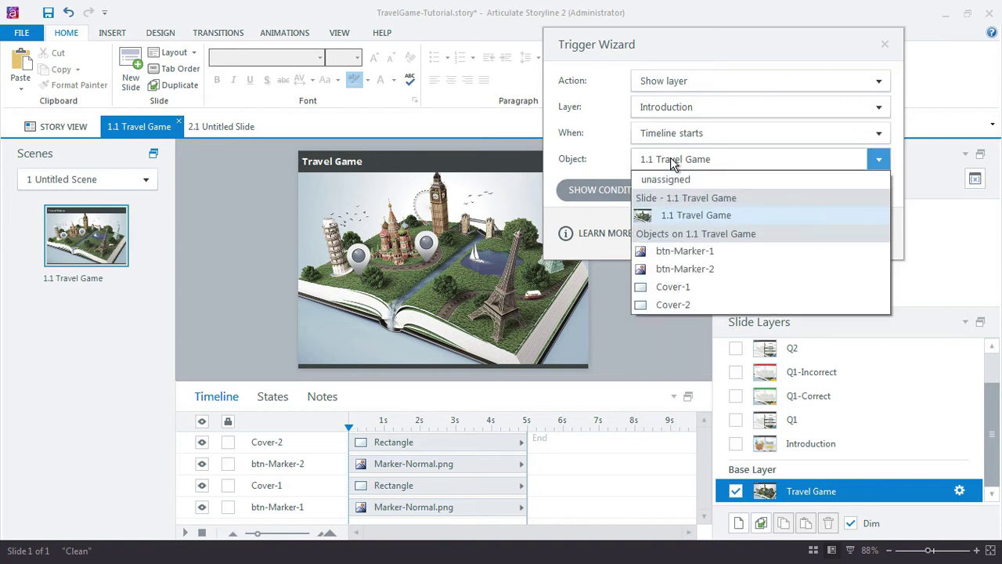
{"action": "left_click", "coordinate": [717, 215]}
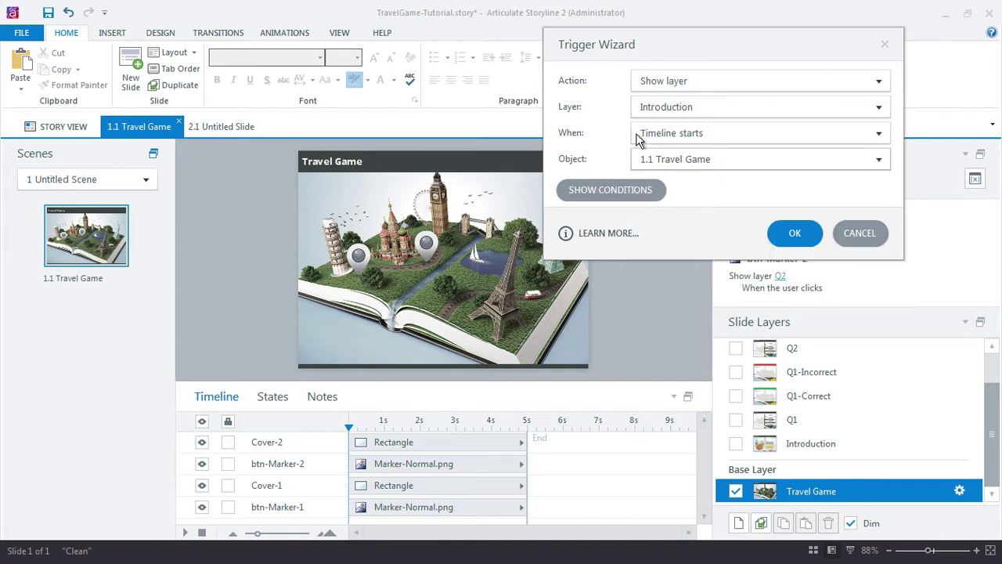
{"action": "left_click", "coordinate": [793, 234]}
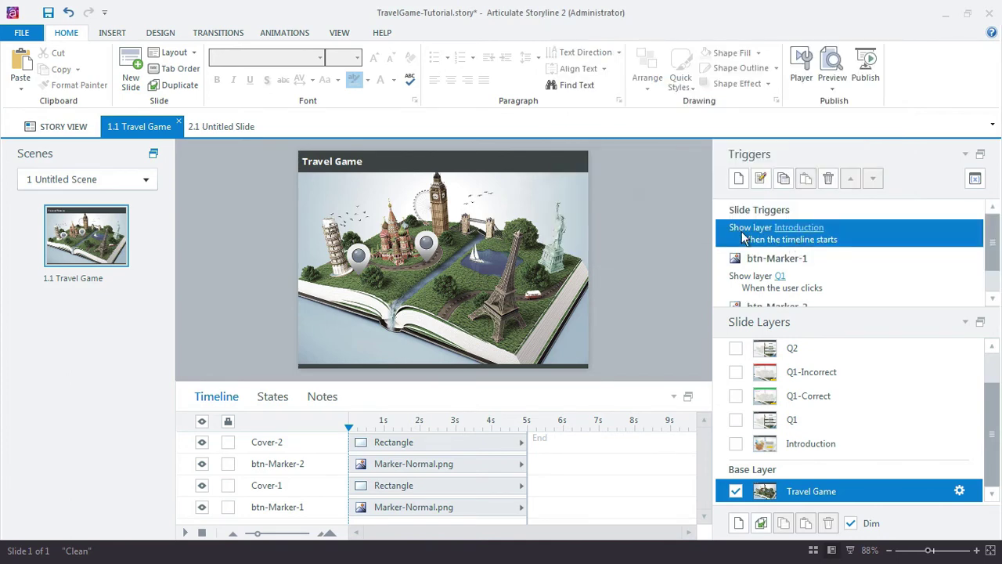
Duplicate the Introduction layer and name the copy Conclusion
{"action": "left_click", "coordinate": [814, 444]}
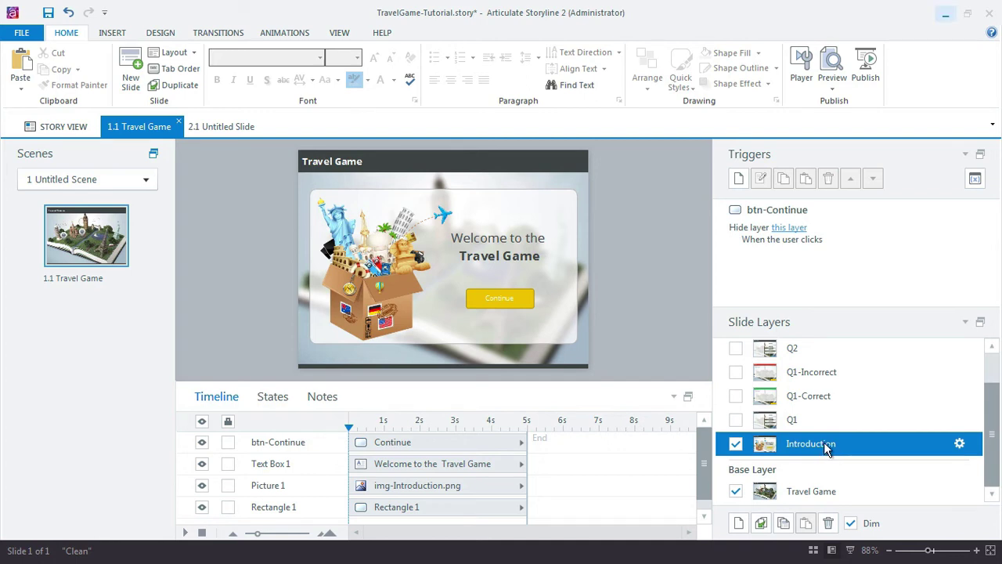
{"action": "left_click", "coordinate": [760, 523]}
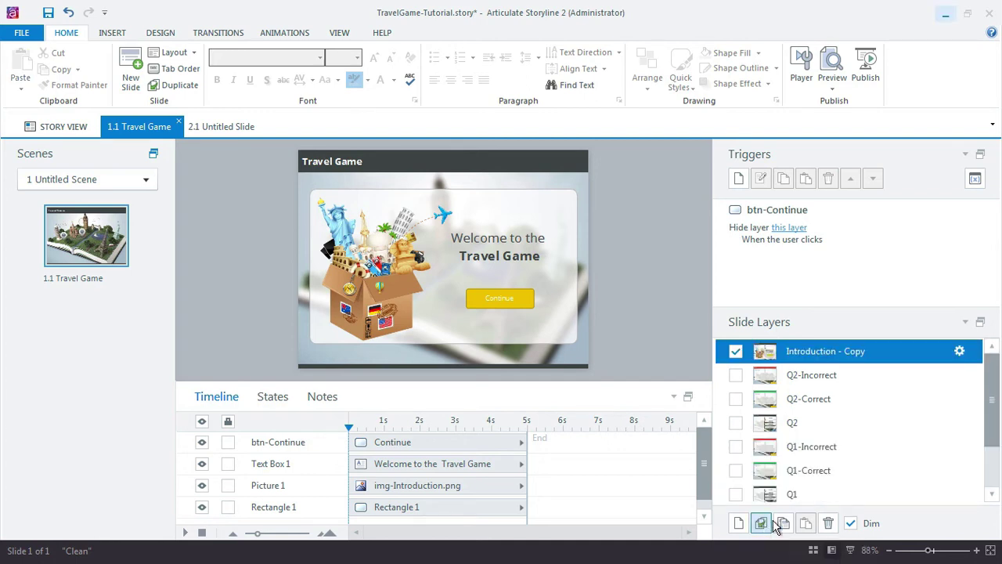
{"action": "double_click", "coordinate": [809, 352]}
{"action": "type", "text": "Con"}
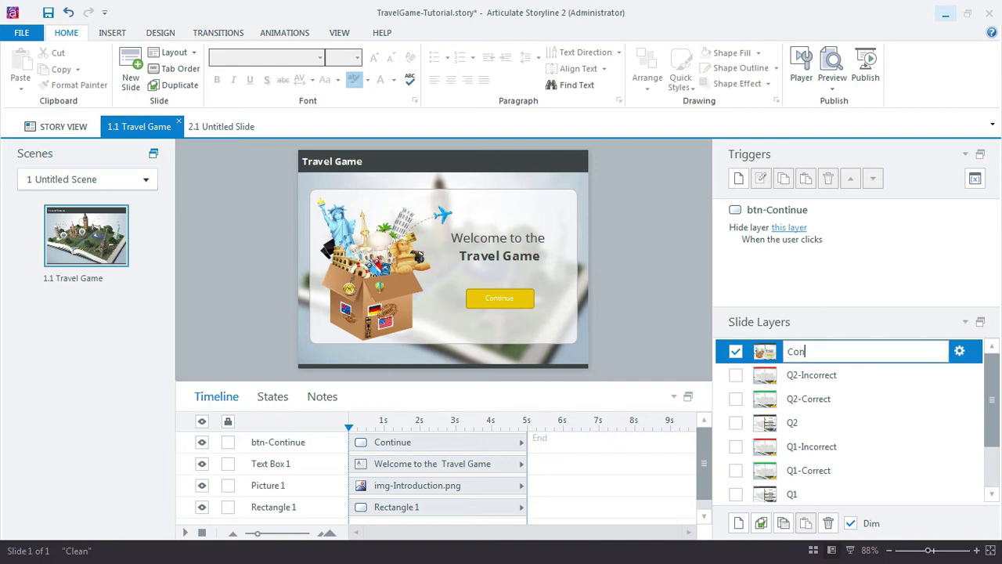
{"action": "type", "text": "clusion"}
{"action": "key", "text": "Return"}
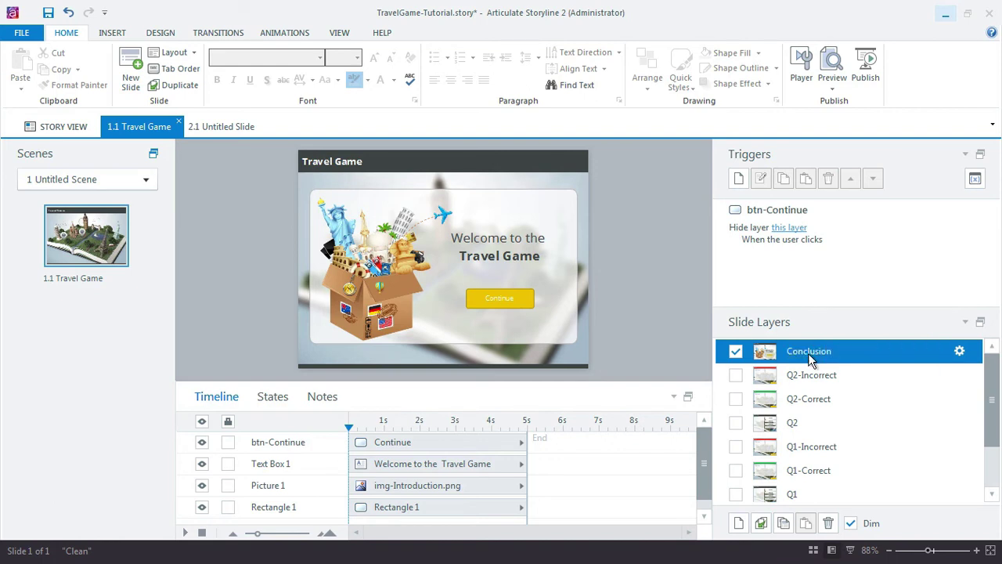
Change the Conclusion text's first line to "Thanks for playing the" and shift the text box left to fit inside the panel
{"action": "left_click", "coordinate": [481, 241]}
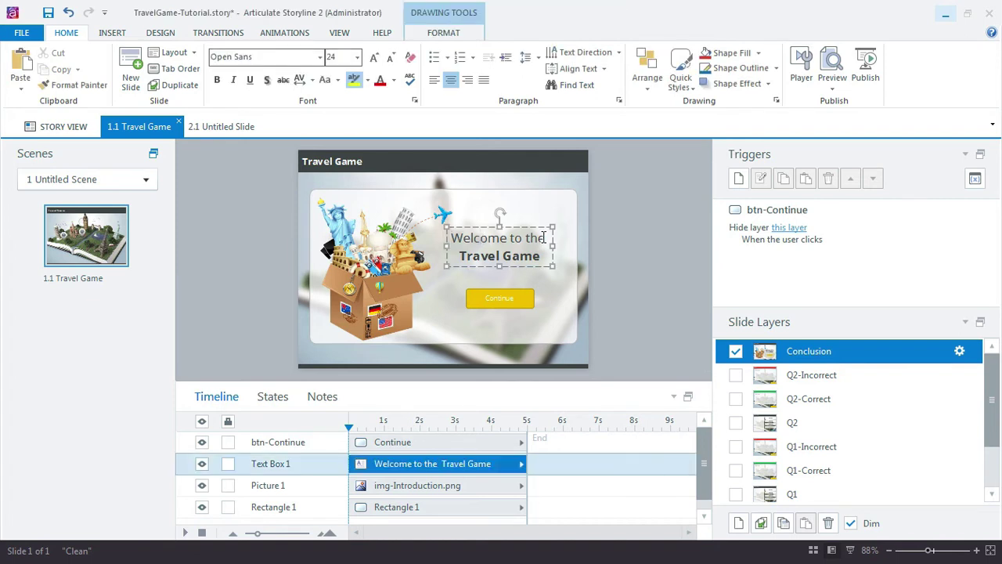
{"action": "left_click_drag", "start_coordinate": [543, 238], "coordinate": [463, 239]}
{"action": "type", "text": "Than"}
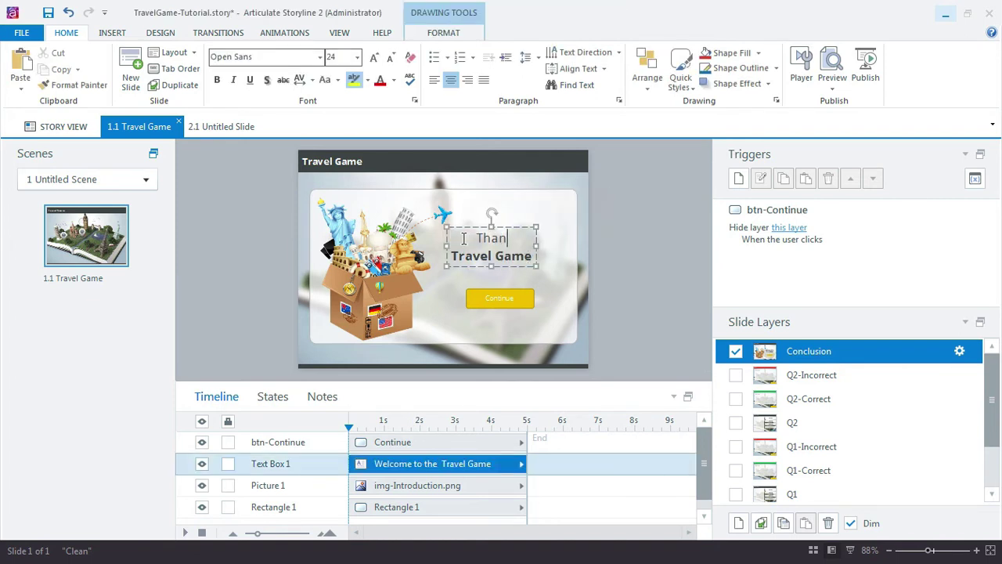
{"action": "type", "text": "ks for Pla"}
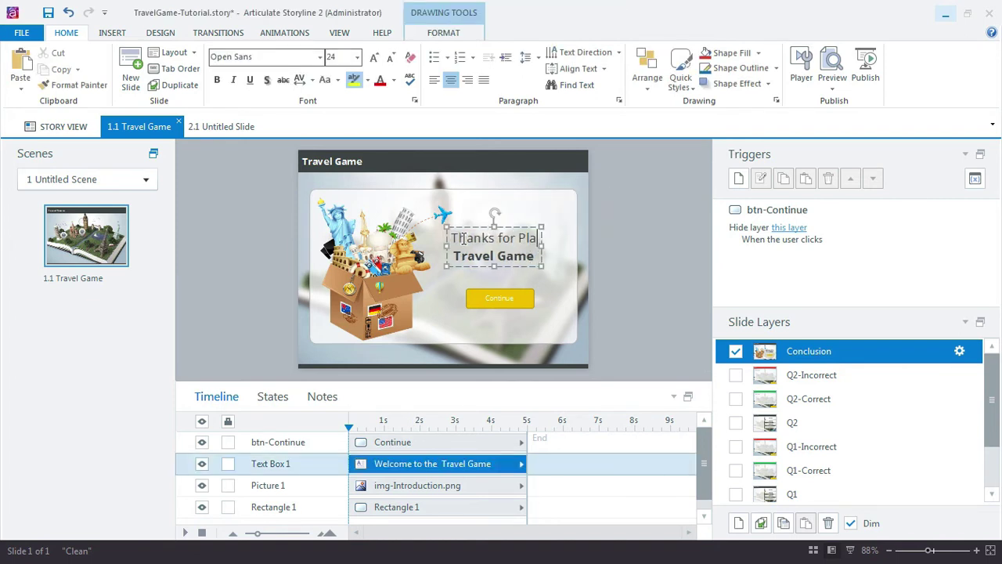
{"action": "type", "text": "ying"}
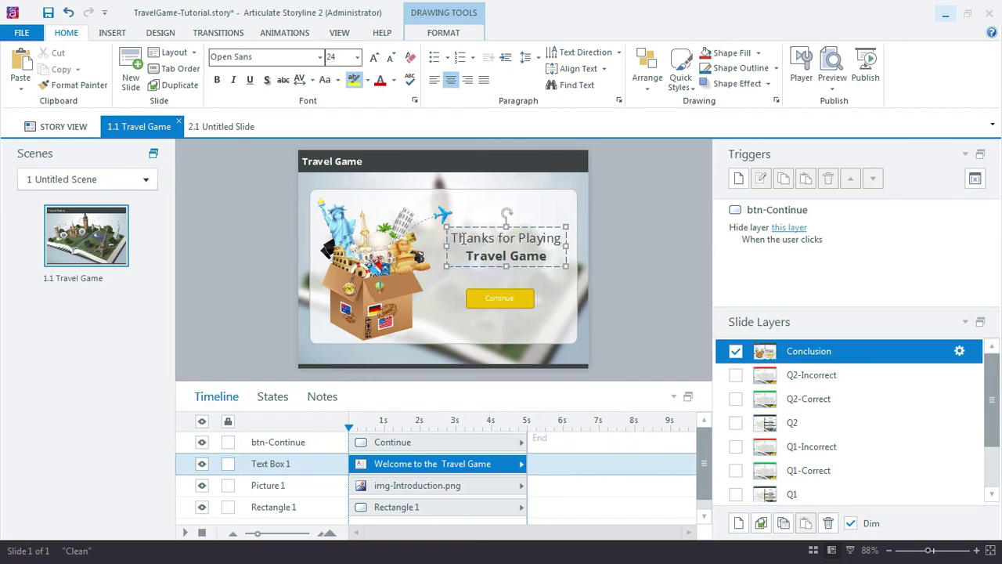
{"action": "key", "text": "BackSpace"}
{"action": "key", "text": "BackSpace"}
{"action": "key", "text": "BackSpace"}
{"action": "key", "text": "BackSpace"}
{"action": "key", "text": "BackSpace"}
{"action": "key", "text": "BackSpace"}
{"action": "key", "text": "BackSpace"}
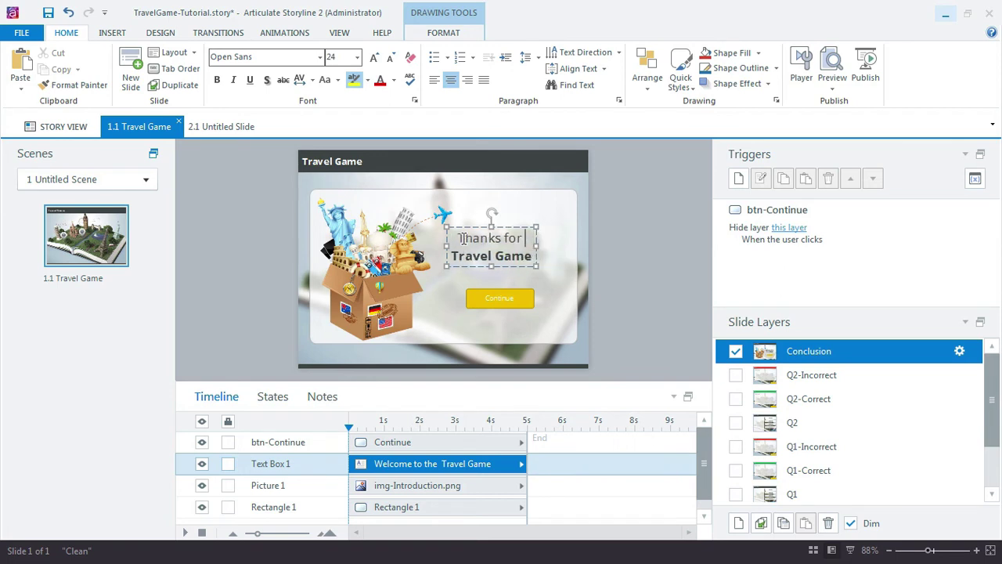
{"action": "type", "text": "playing the"}
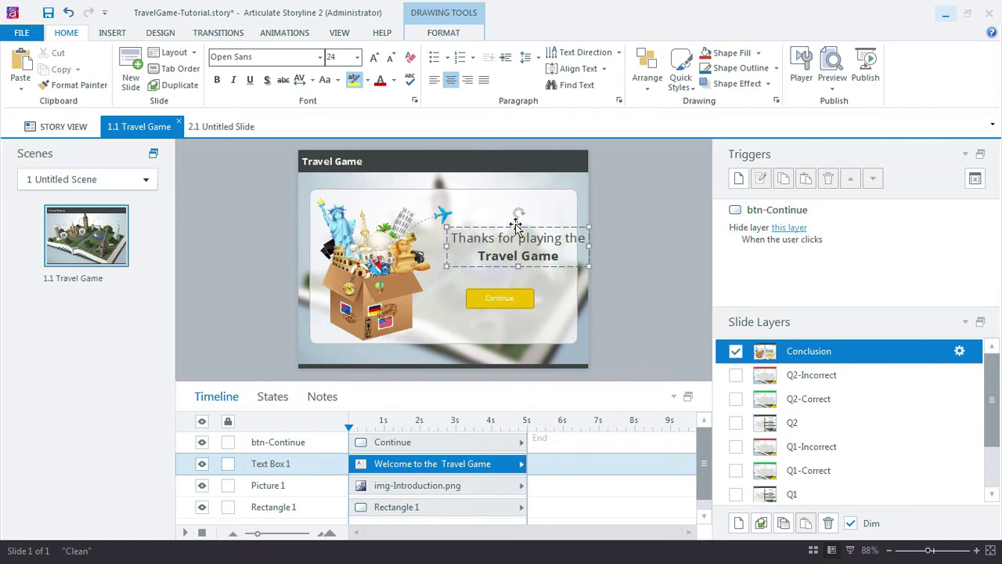
{"action": "left_click_drag", "start_coordinate": [545, 228], "coordinate": [530, 228]}
Delete the Continue button from the Conclusion layer and move the thank-you text slightly lower
{"action": "left_click", "coordinate": [500, 290]}
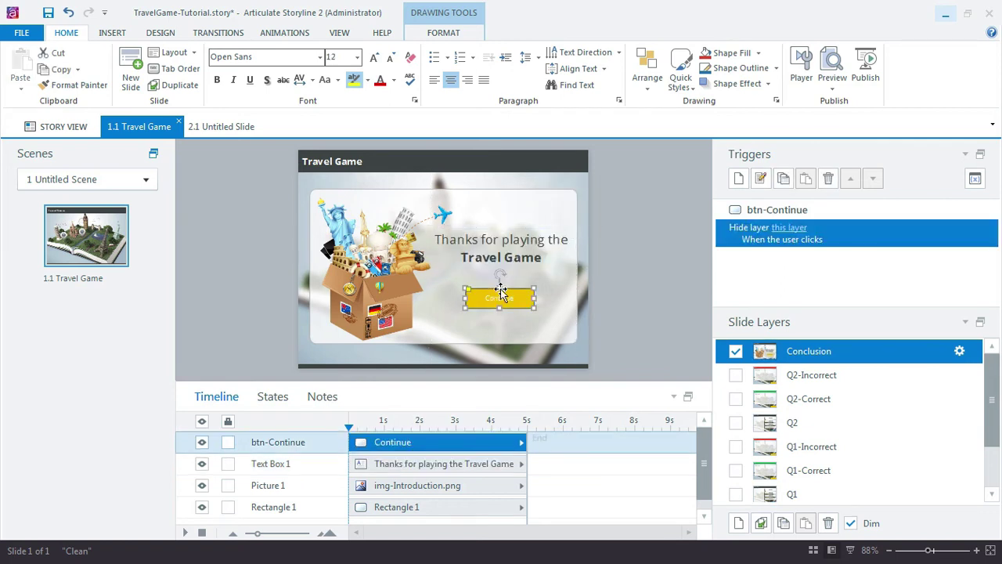
{"action": "key", "text": "Delete"}
{"action": "left_click", "coordinate": [515, 227]}
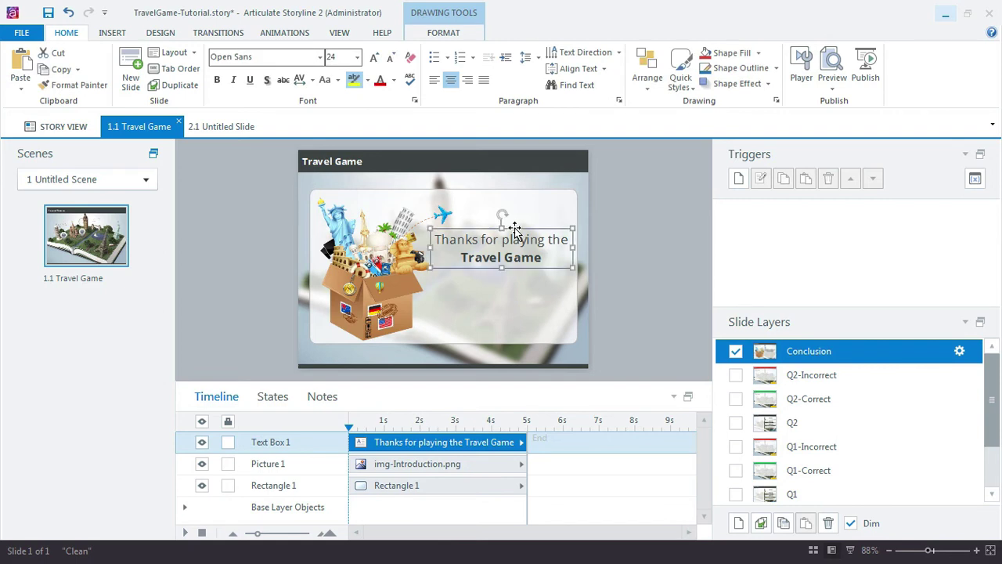
{"action": "left_click_drag", "start_coordinate": [515, 228], "coordinate": [514, 234]}
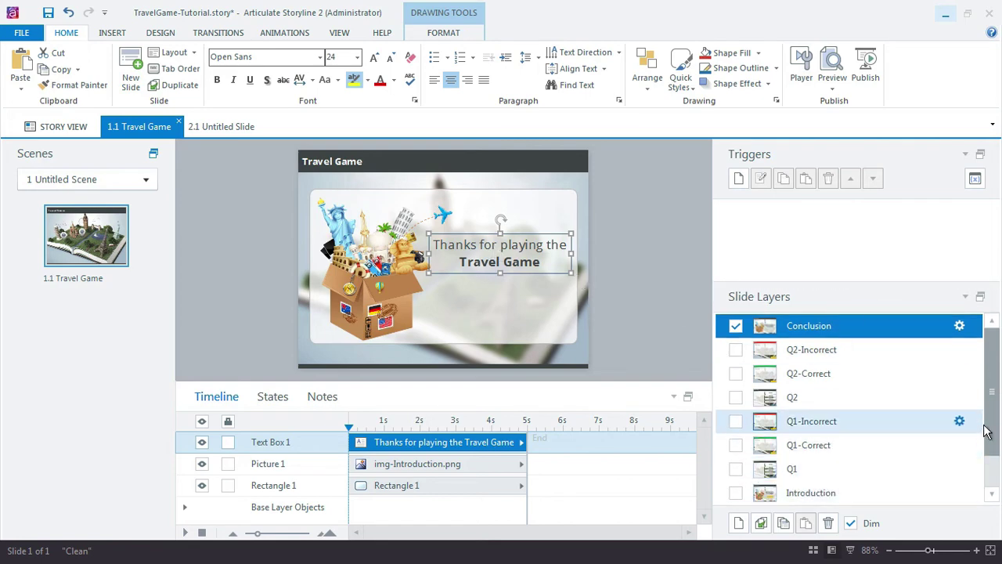
On the Travel Game base layer, create a new trigger with the Show layer action targeting the Conclusion layer
{"action": "scroll", "coordinate": [978, 404], "scroll_direction": "down", "scroll_amount": 2}
{"action": "left_click", "coordinate": [924, 489]}
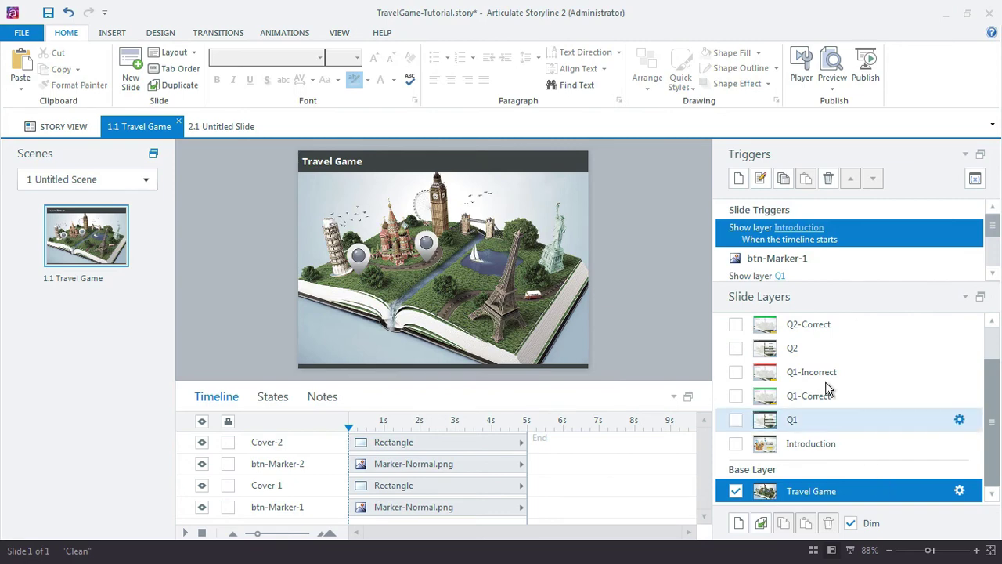
{"action": "left_click", "coordinate": [353, 249]}
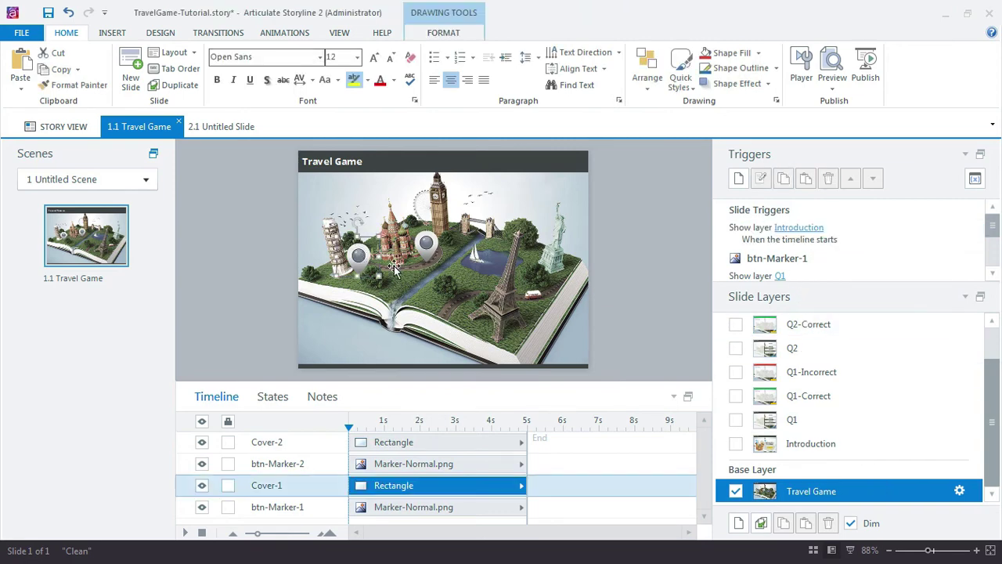
{"action": "left_click", "coordinate": [424, 240]}
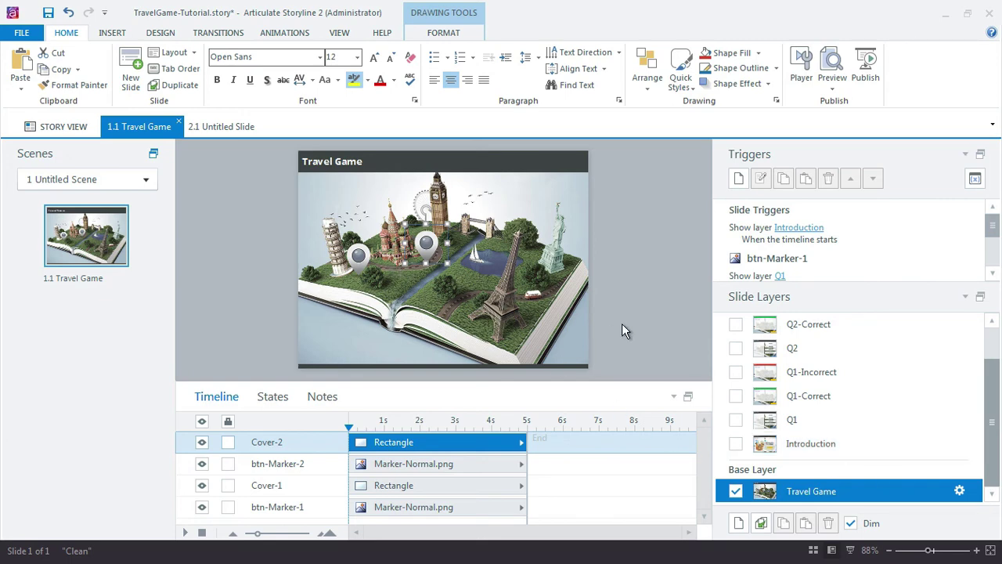
{"action": "left_click", "coordinate": [737, 178]}
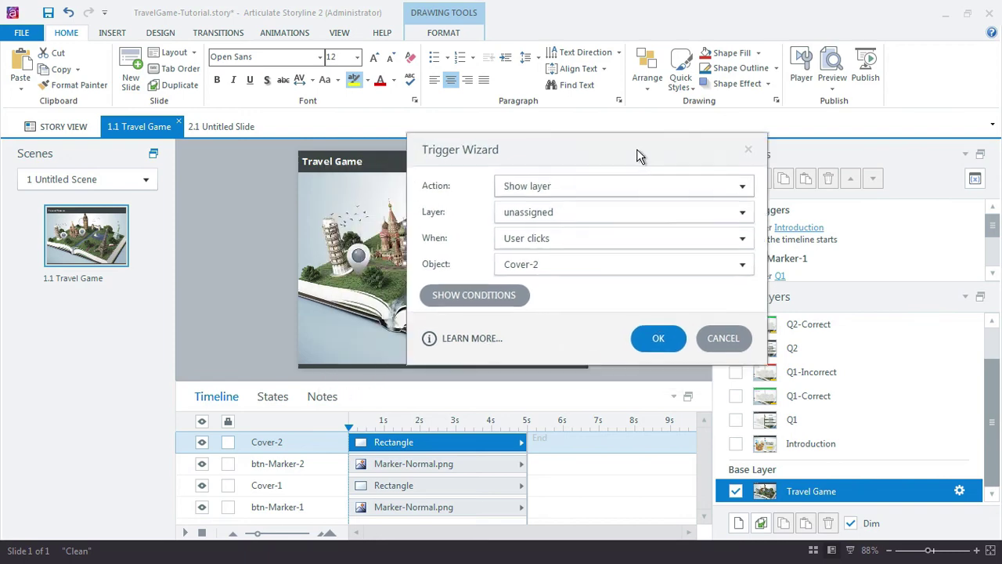
{"action": "left_click_drag", "start_coordinate": [637, 149], "coordinate": [790, 66]}
{"action": "left_click", "coordinate": [692, 129]}
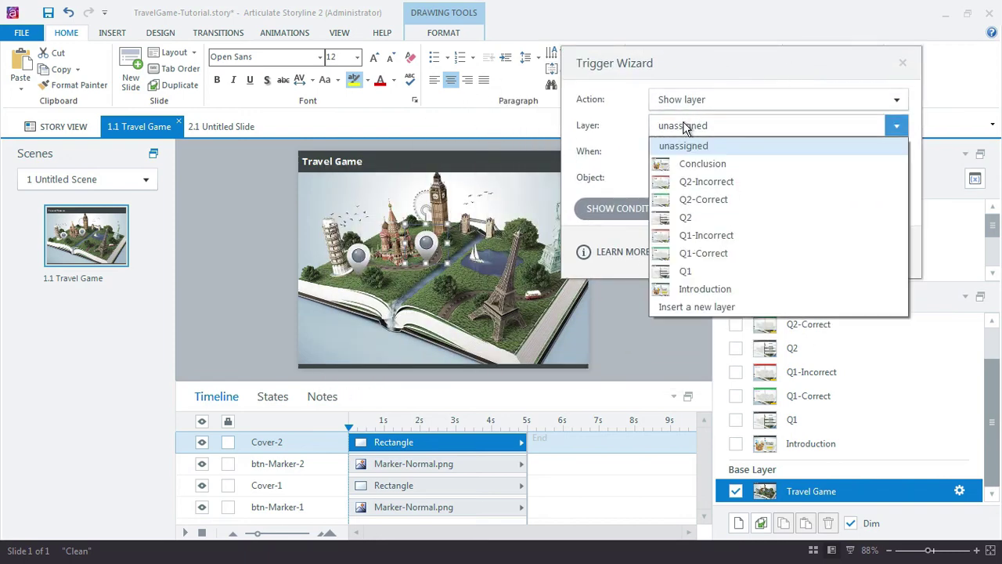
{"action": "left_click", "coordinate": [724, 164]}
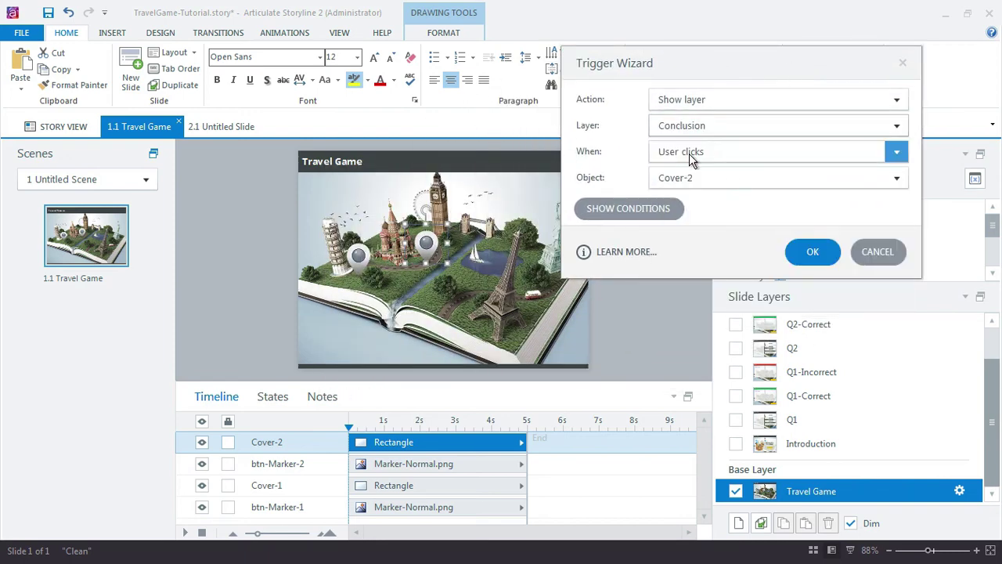
Set the Conclusion trigger to fire when the states of all of Cover-1 and Cover-2 are Normal, and save the trigger
{"action": "left_click", "coordinate": [690, 156]}
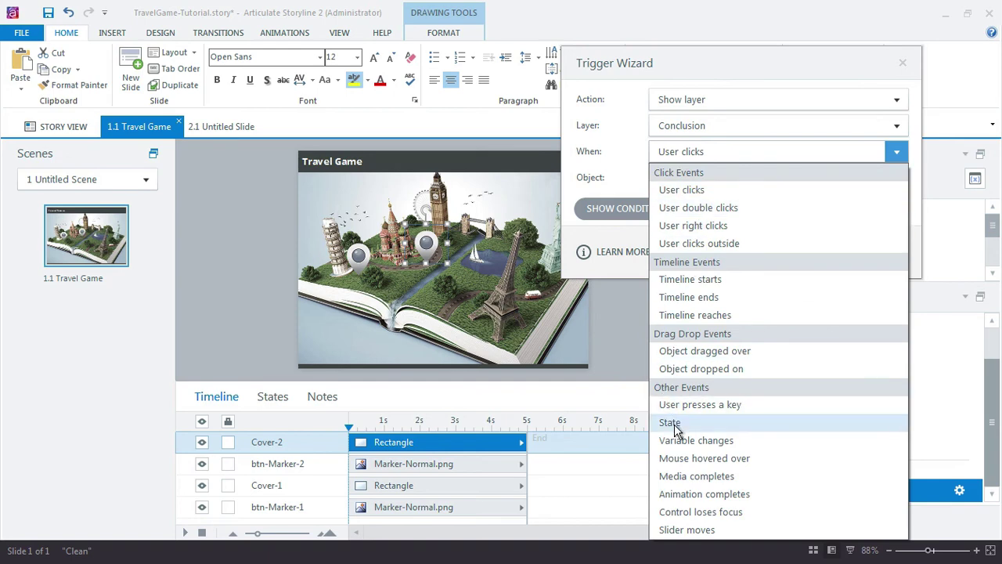
{"action": "left_click", "coordinate": [670, 423]}
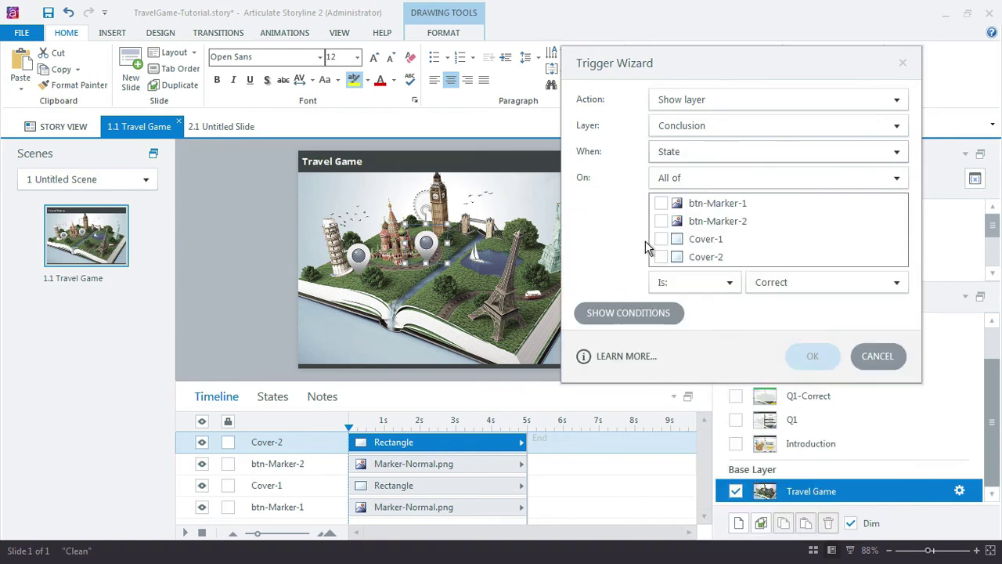
{"action": "left_click", "coordinate": [694, 239]}
{"action": "left_click", "coordinate": [693, 256]}
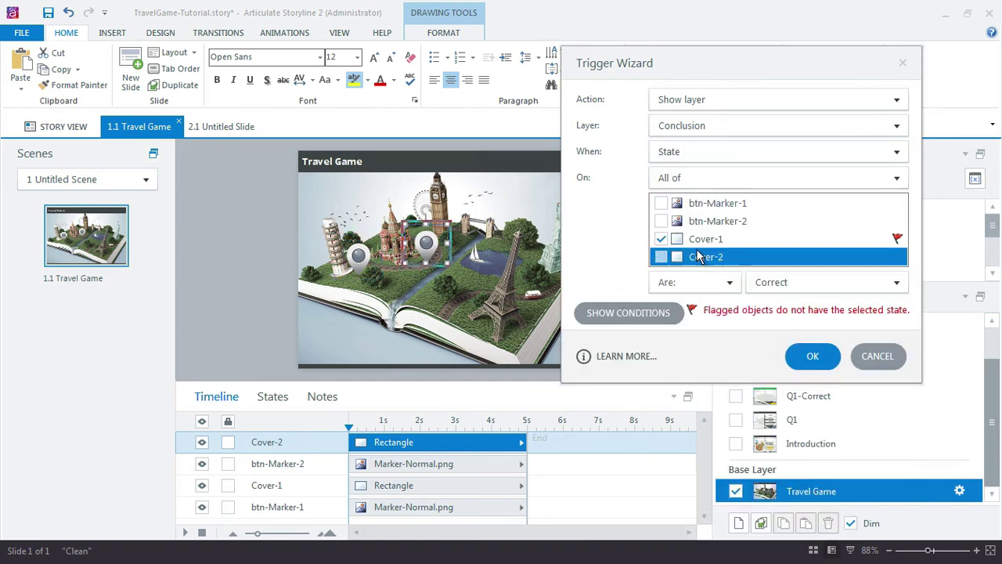
{"action": "left_click", "coordinate": [778, 283]}
{"action": "left_click", "coordinate": [781, 375]}
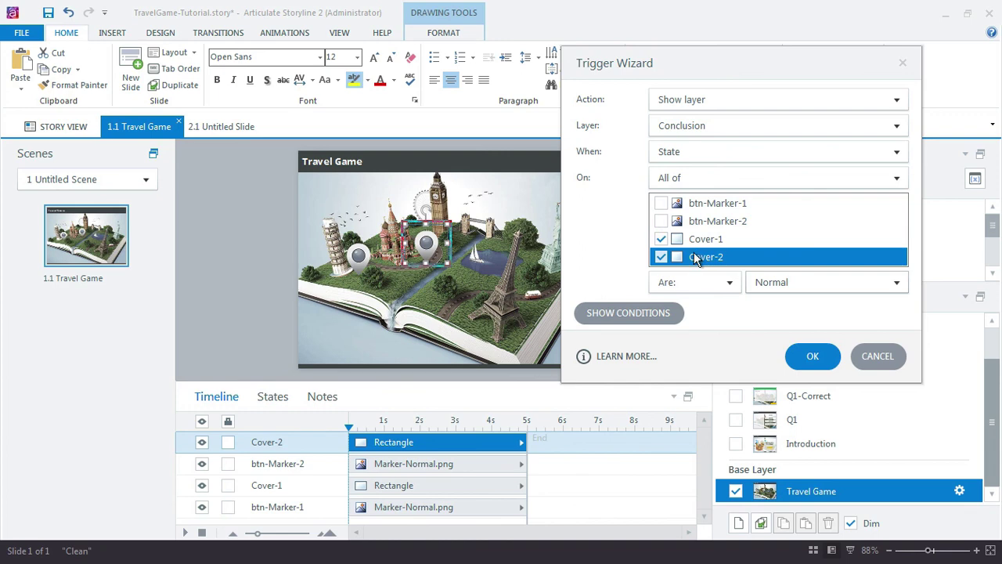
{"action": "left_click", "coordinate": [814, 358]}
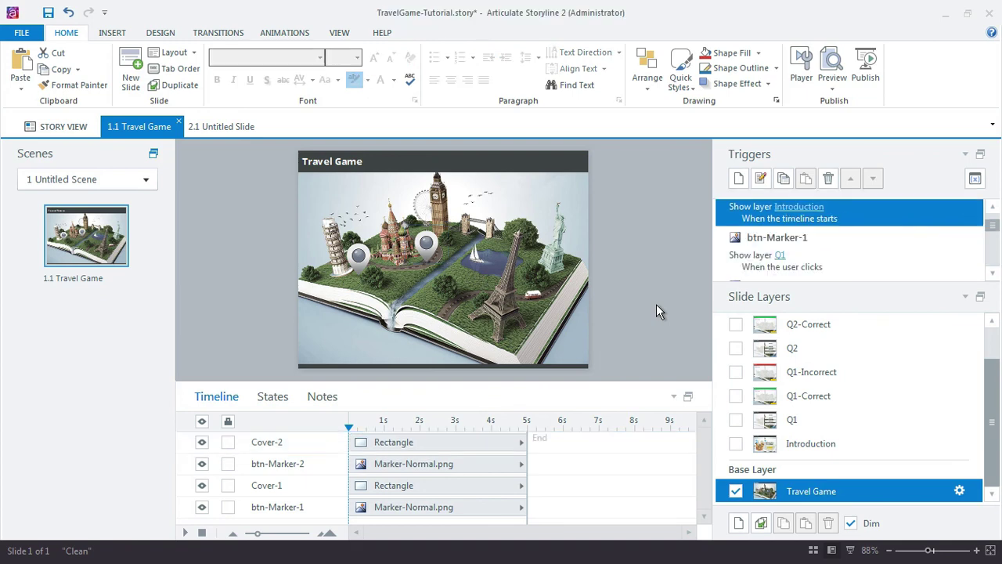